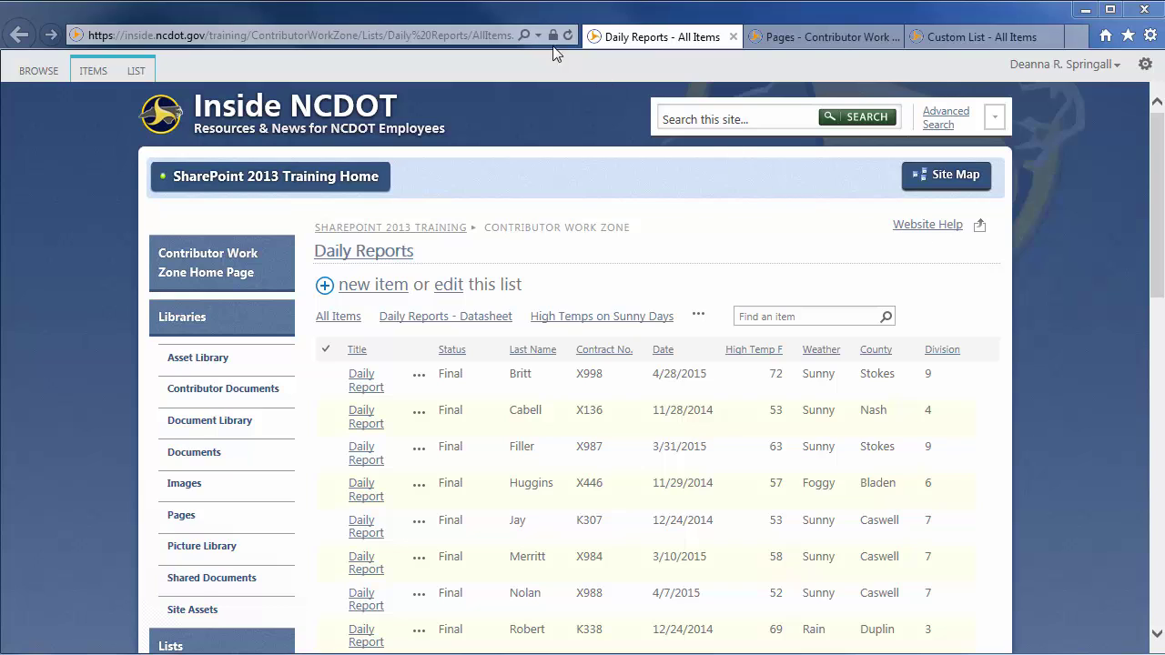
# Step: Leave the current page's address bar and switch to the Contributor Work Zone browser tab
pyautogui.click(492, 35)
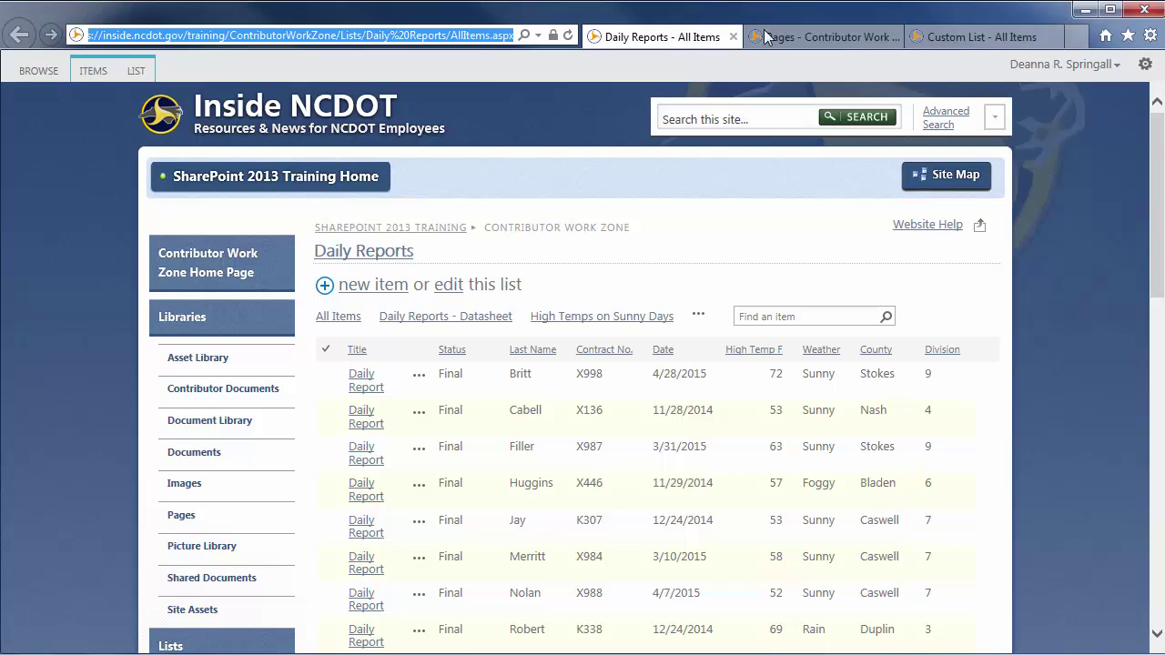
pyautogui.click(809, 37)
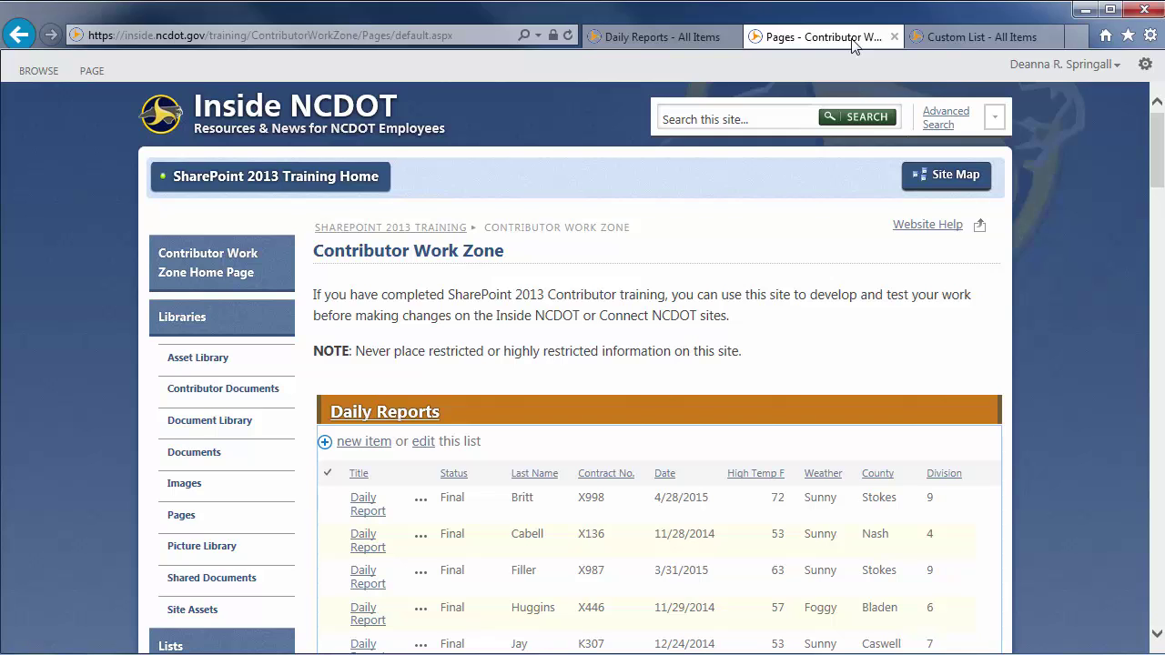
# Step: Check out the Contributor Work Zone page for editing and scroll down to the Daily Reports web part
pyautogui.click(1144, 65)
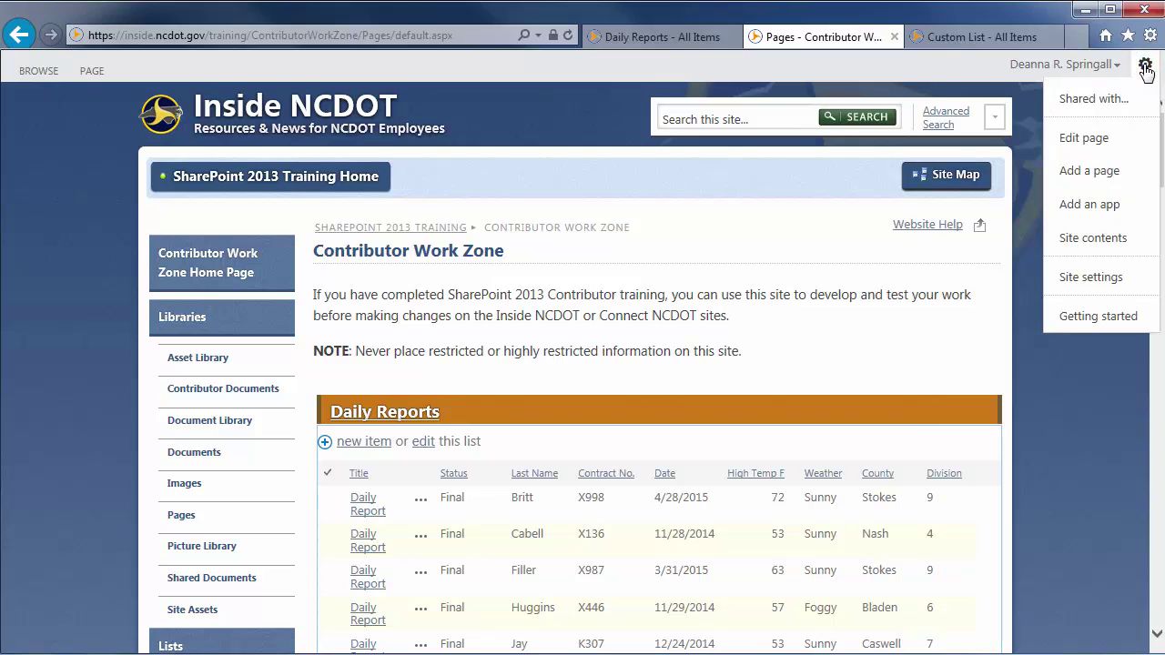
pyautogui.click(1100, 138)
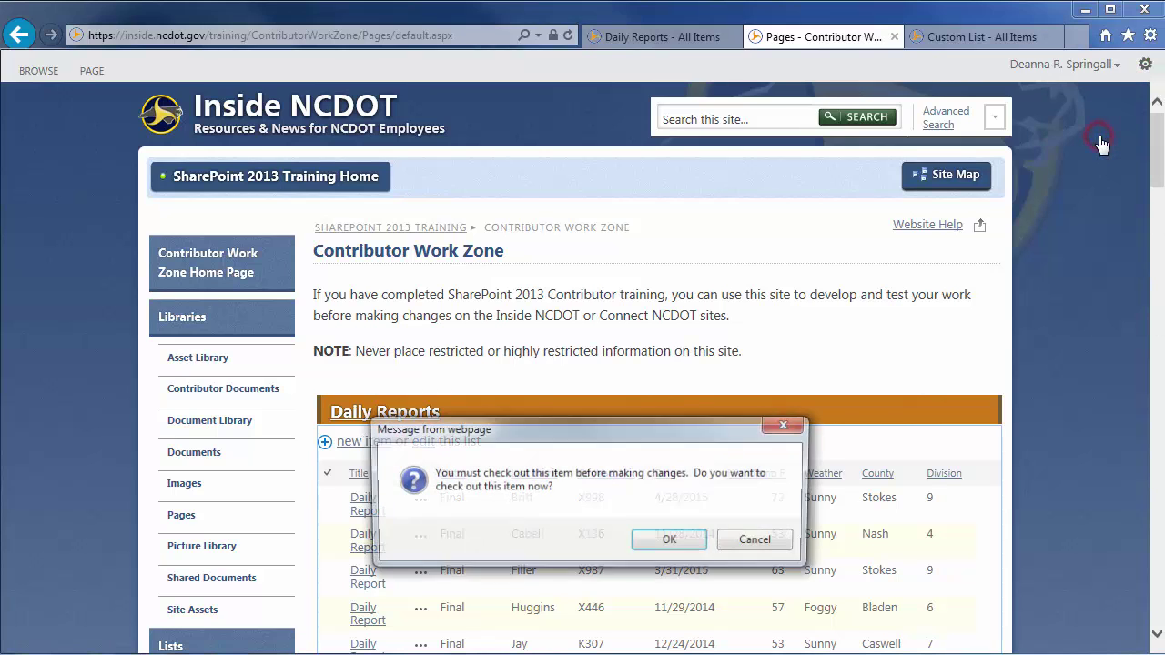
pyautogui.click(671, 543)
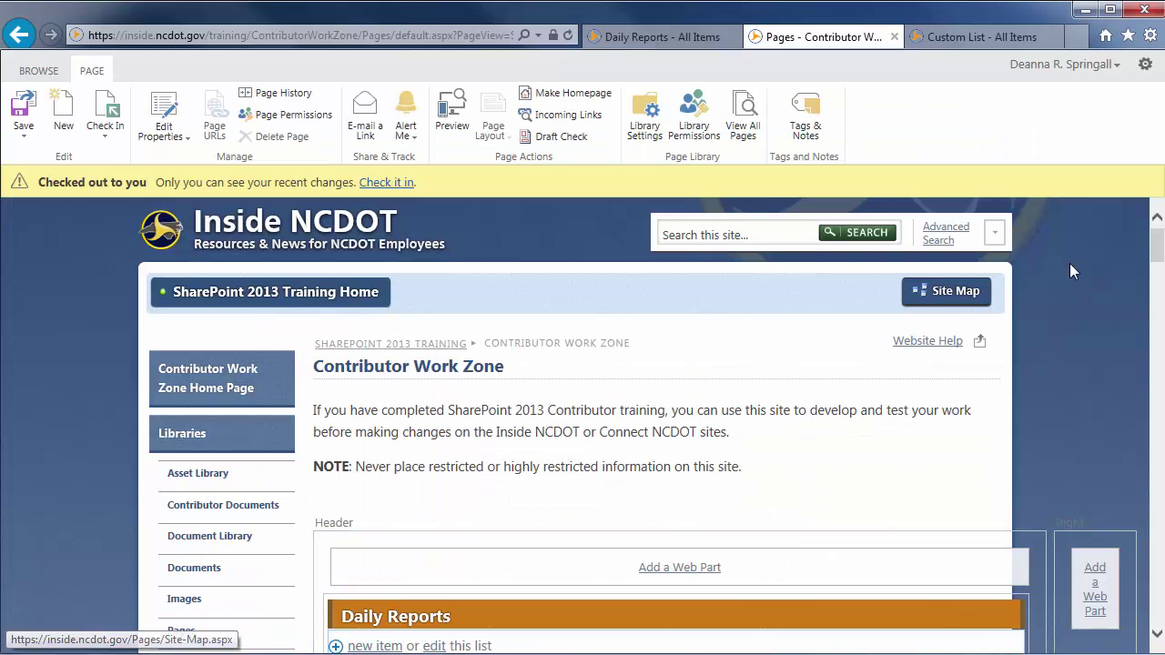
pyautogui.click(1155, 244)
pyautogui.moveTo(1156, 243); pyautogui.dragTo(1144, 273)
# Step: Open the Daily Reports web part's Edit Web Part settings pane and bring the tool pane into view
pyautogui.click(994, 279)
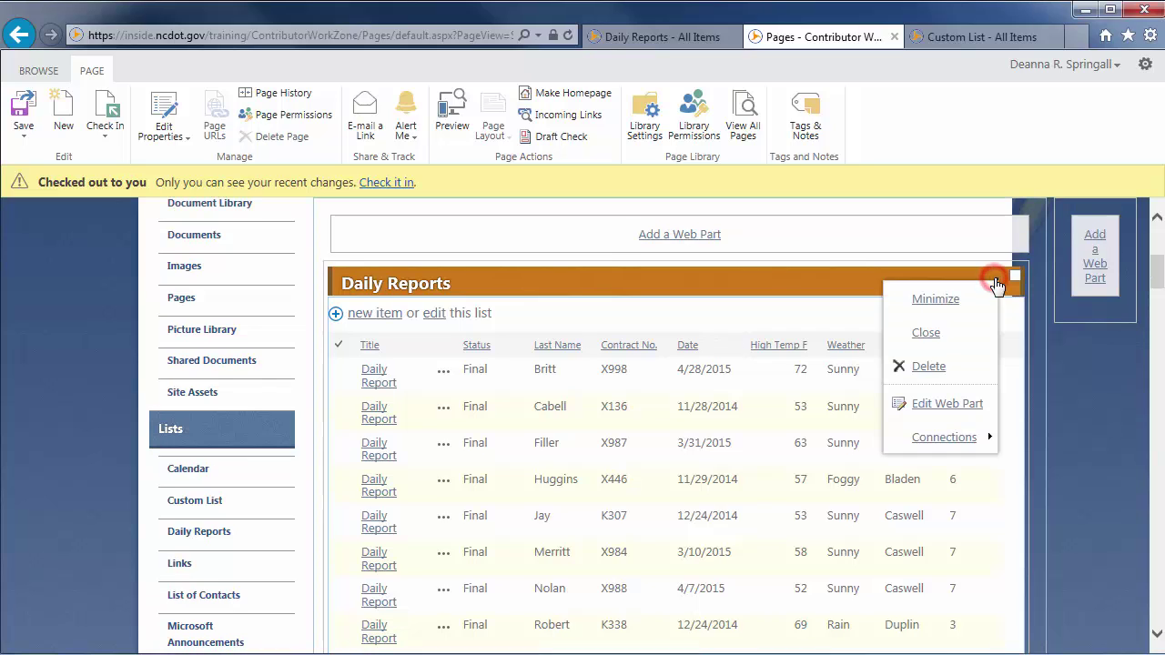
pyautogui.click(955, 405)
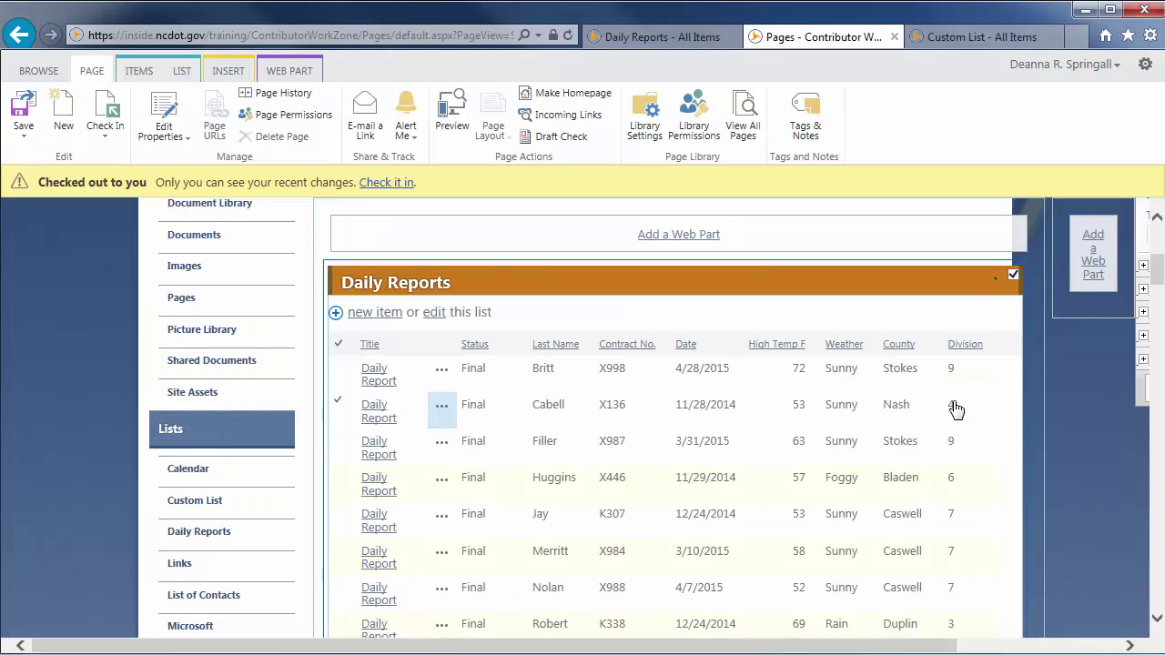
pyautogui.moveTo(937, 645); pyautogui.dragTo(1142, 645)
pyautogui.moveTo(1159, 282); pyautogui.dragTo(1160, 264)
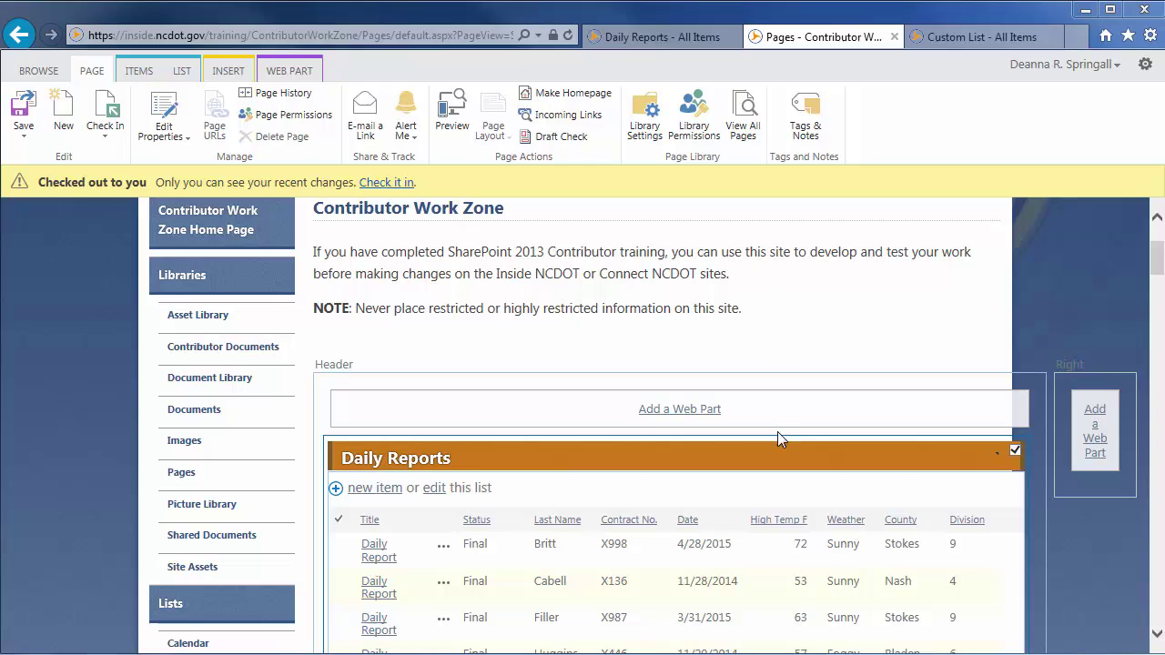
# Step: Add a Custom List web part from Apps into the Header zone above Daily Reports
pyautogui.click(690, 411)
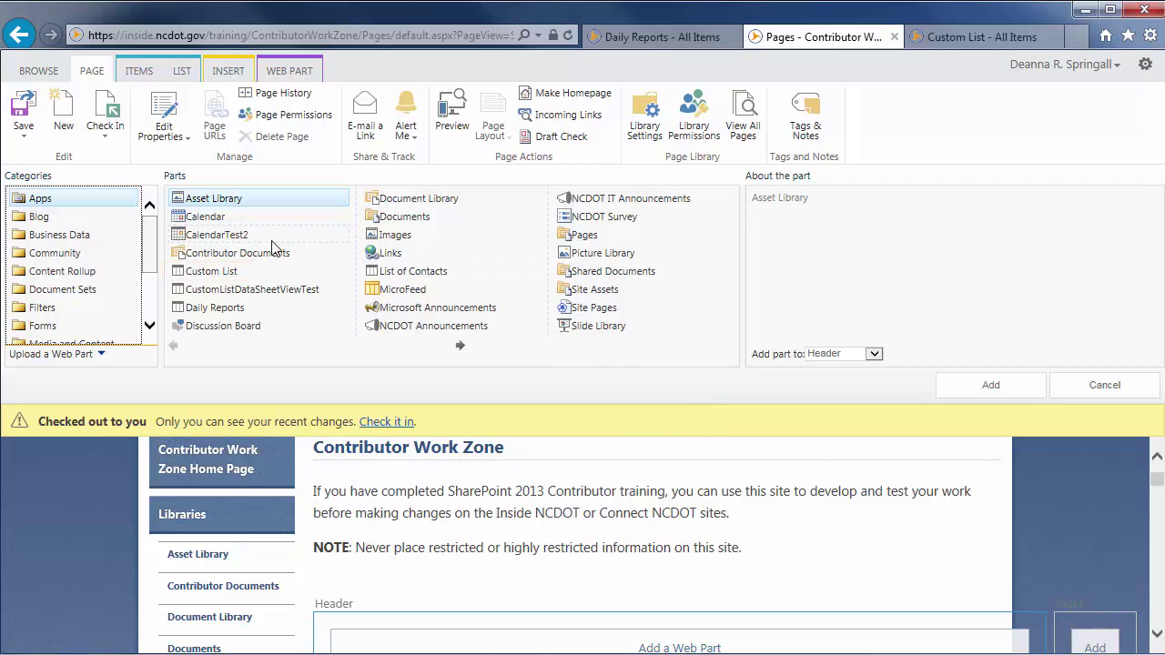
pyautogui.click(200, 272)
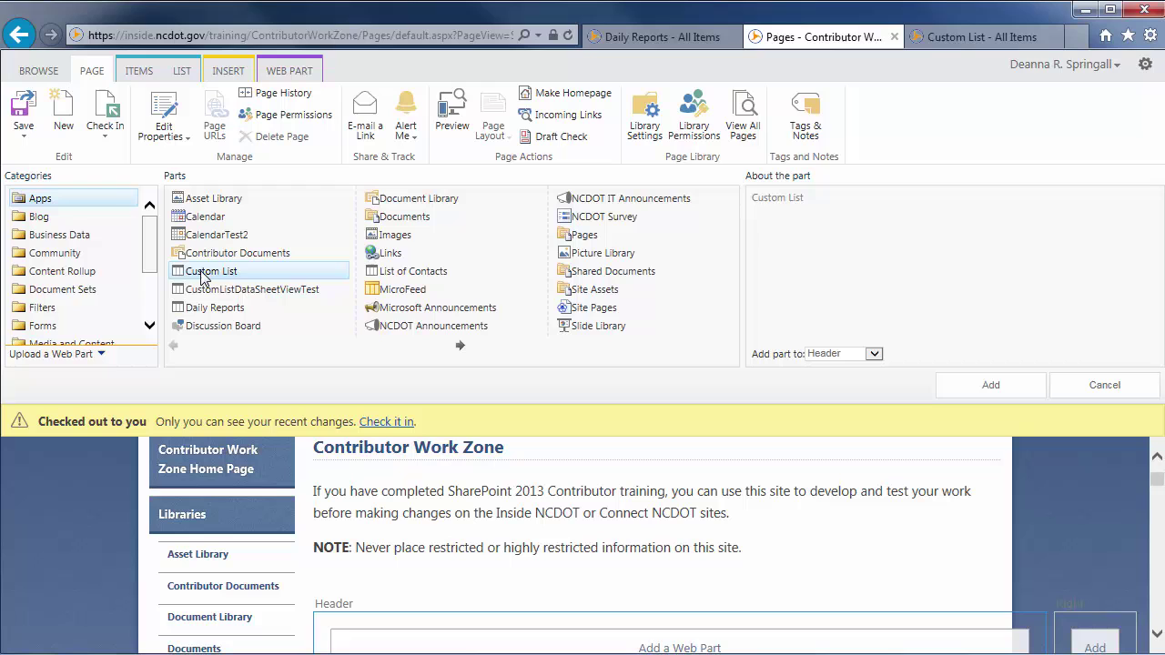
pyautogui.click(991, 386)
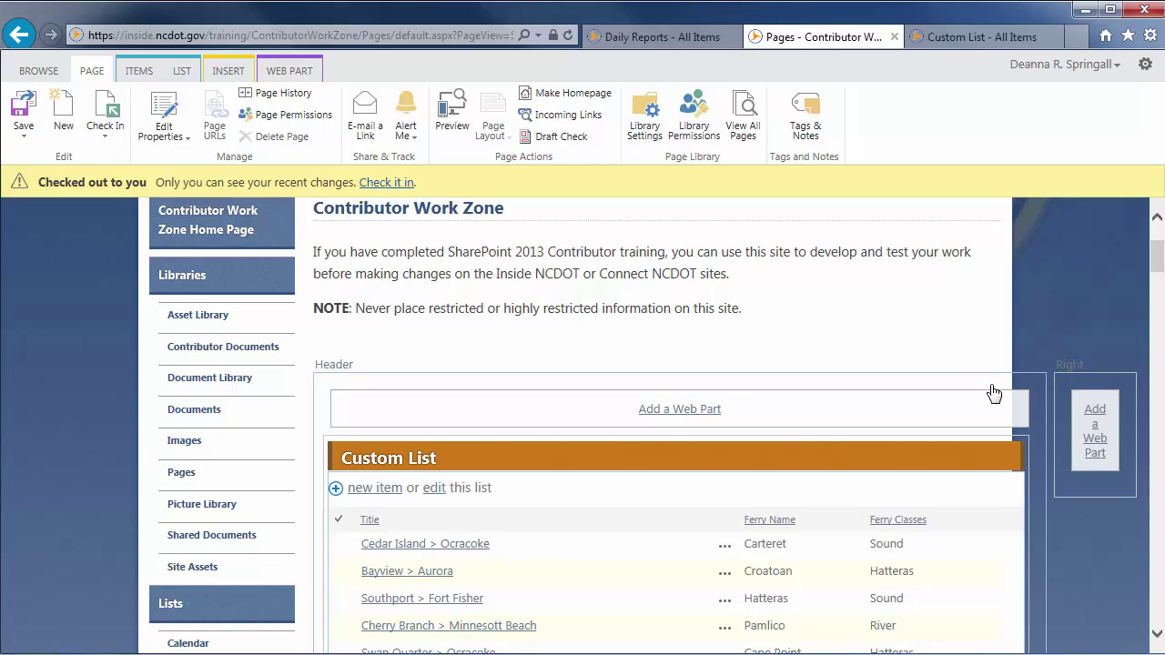
# Step: Open the Custom List web part's Edit Web Part tool pane
pyautogui.scroll(-2, 1155, 267)
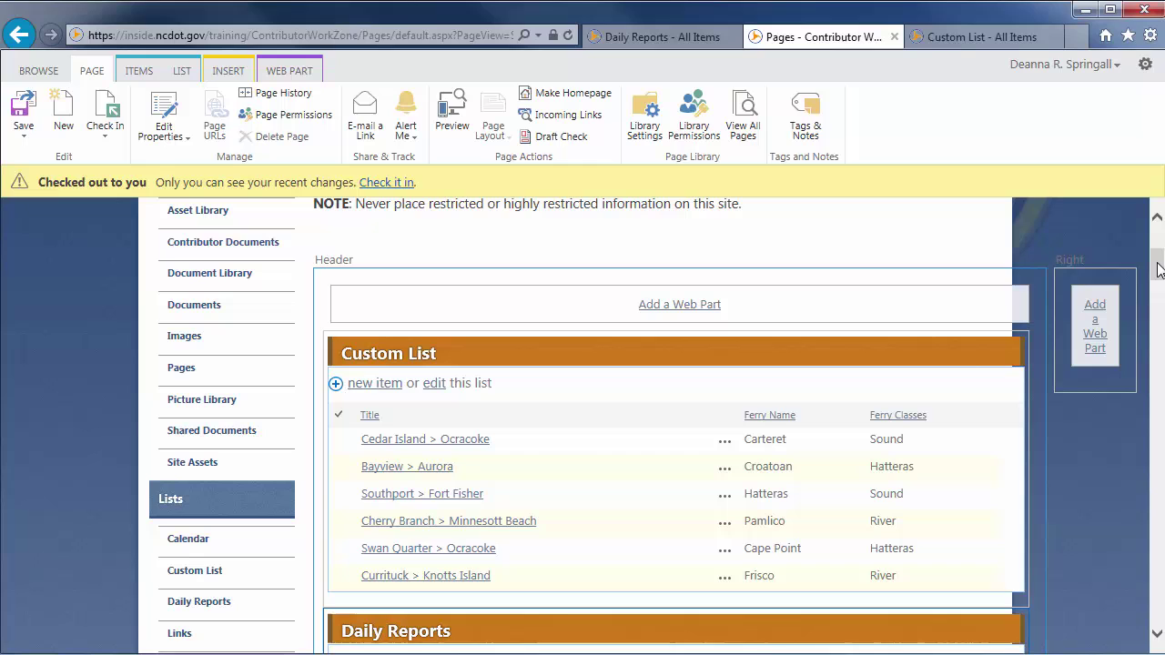
pyautogui.click(999, 354)
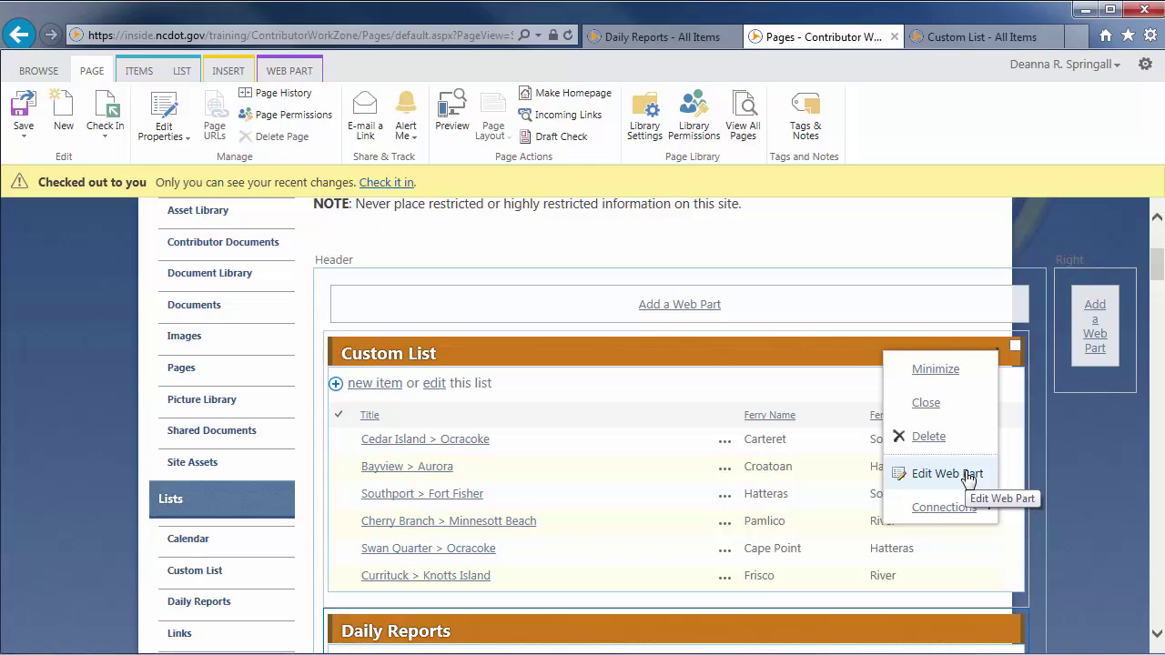
pyautogui.click(947, 474)
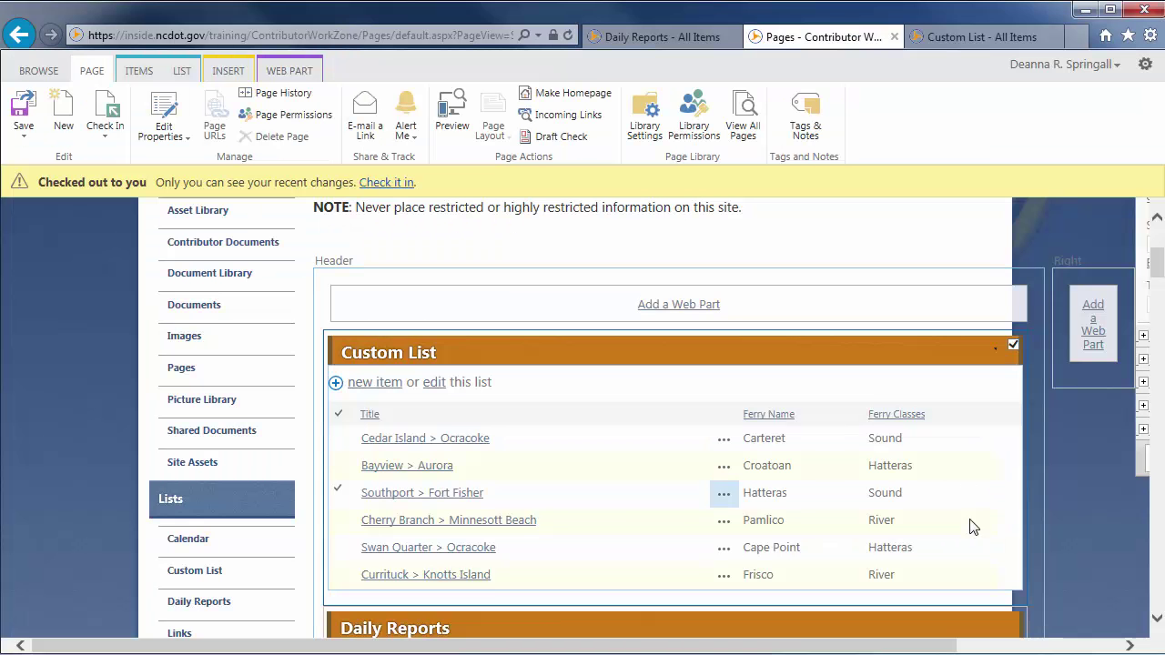
pyautogui.moveTo(946, 648); pyautogui.dragTo(1128, 649)
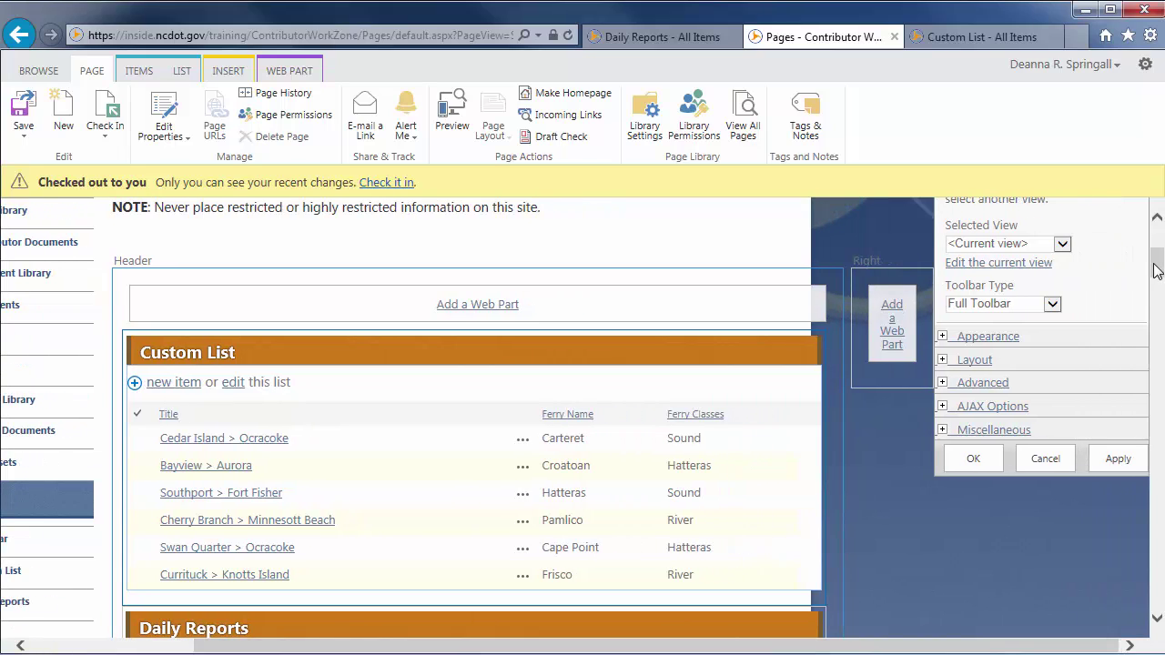
pyautogui.moveTo(1155, 271); pyautogui.dragTo(1156, 262)
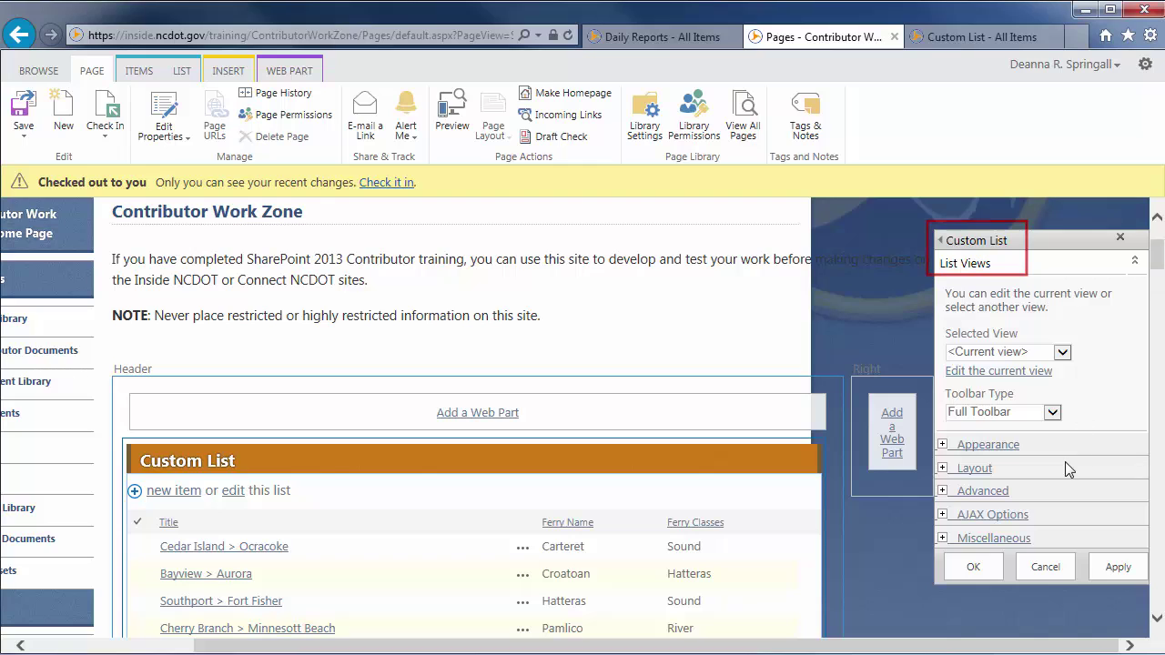
# Step: Cancel the tool pane without changes and save the page, leaving edit mode
pyautogui.click(1046, 567)
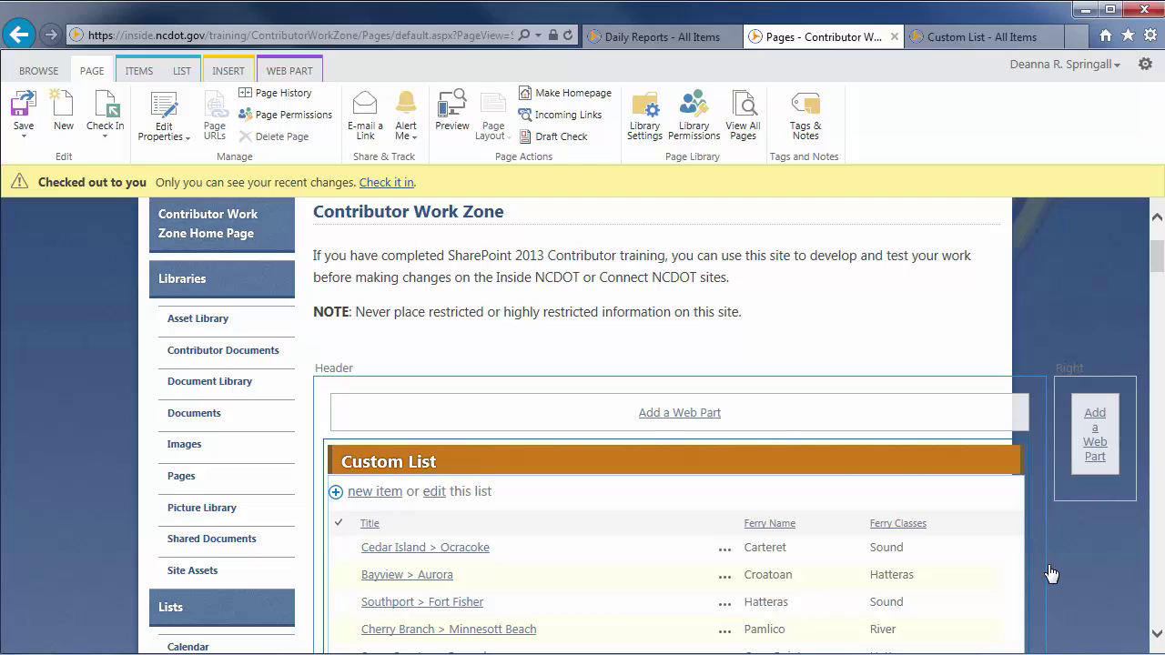
pyautogui.click(24, 110)
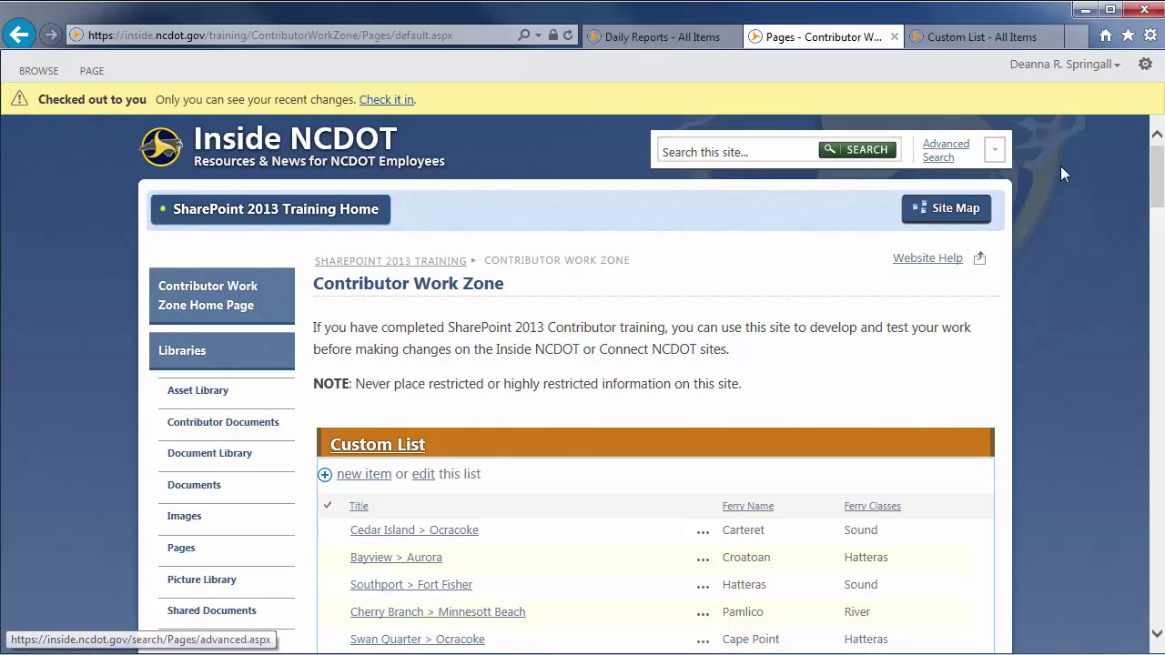
pyautogui.moveTo(1157, 182); pyautogui.dragTo(1157, 191)
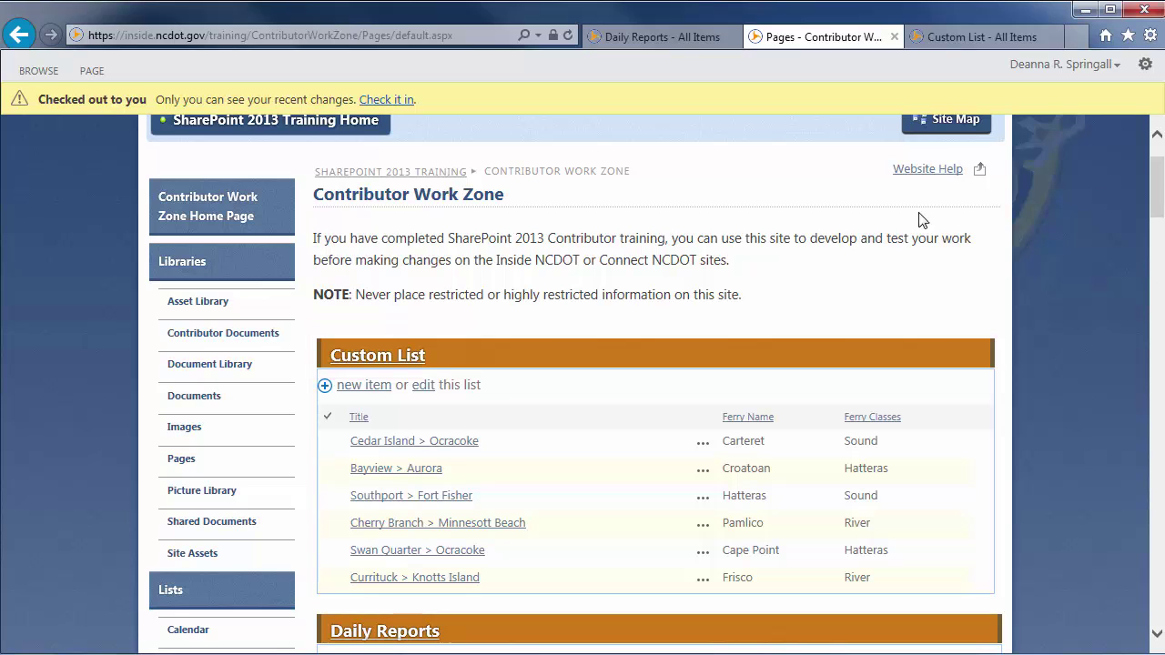
pyautogui.click(344, 358)
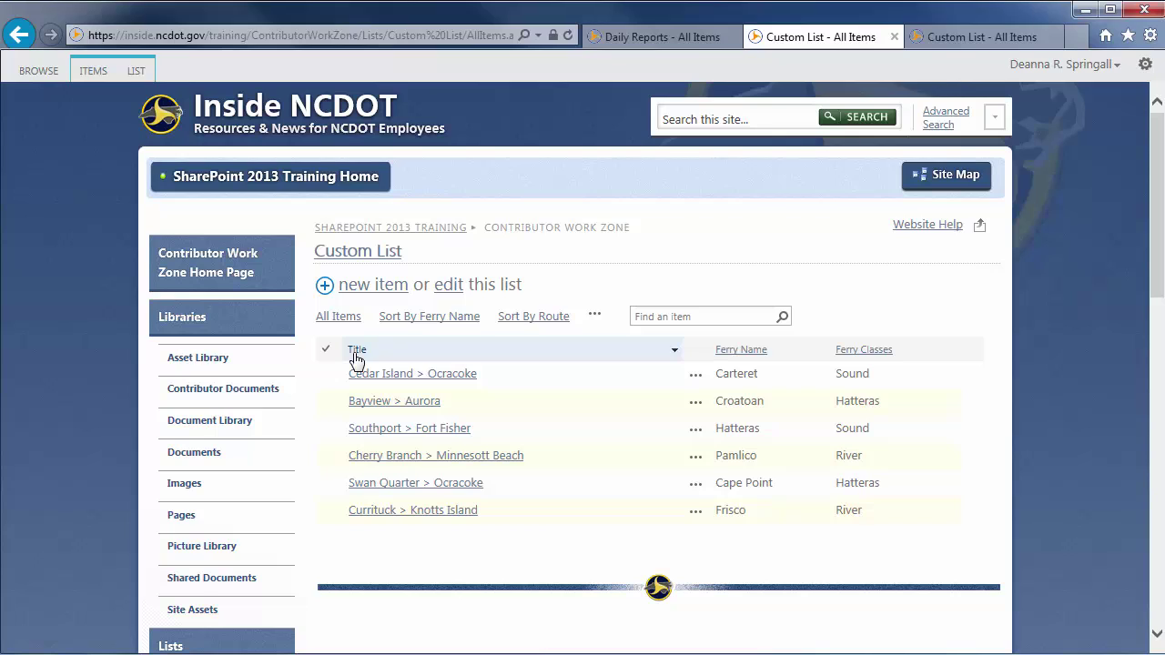
pyautogui.click(424, 320)
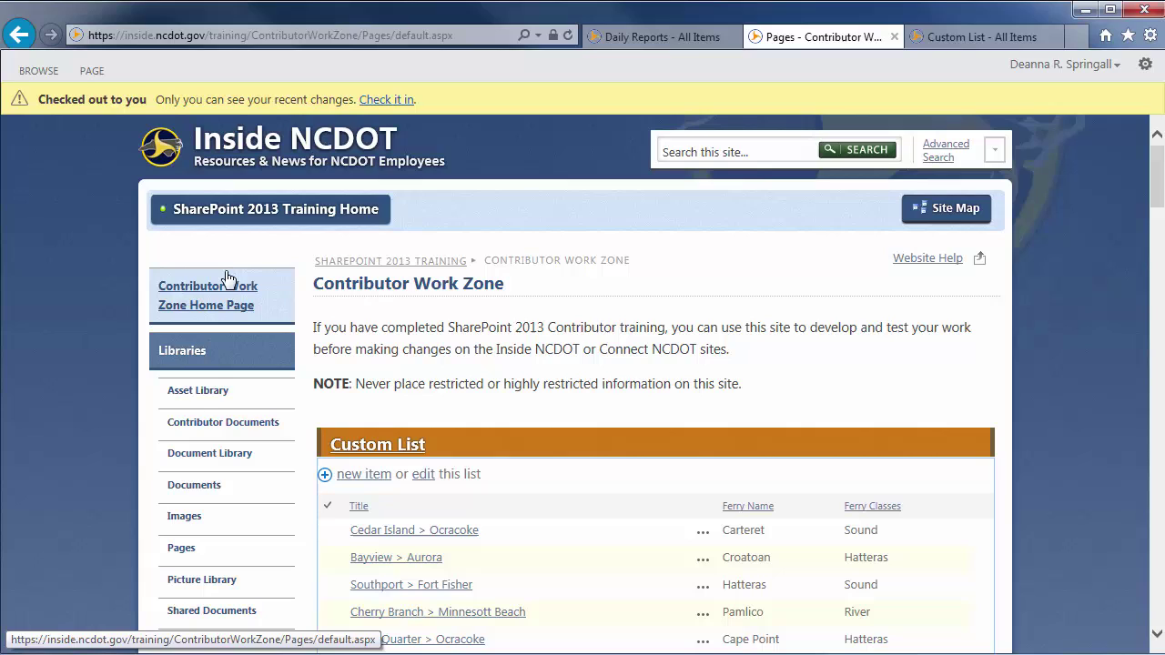
# Step: Put the page back in edit mode and open the Custom List web part's settings
pyautogui.click(86, 71)
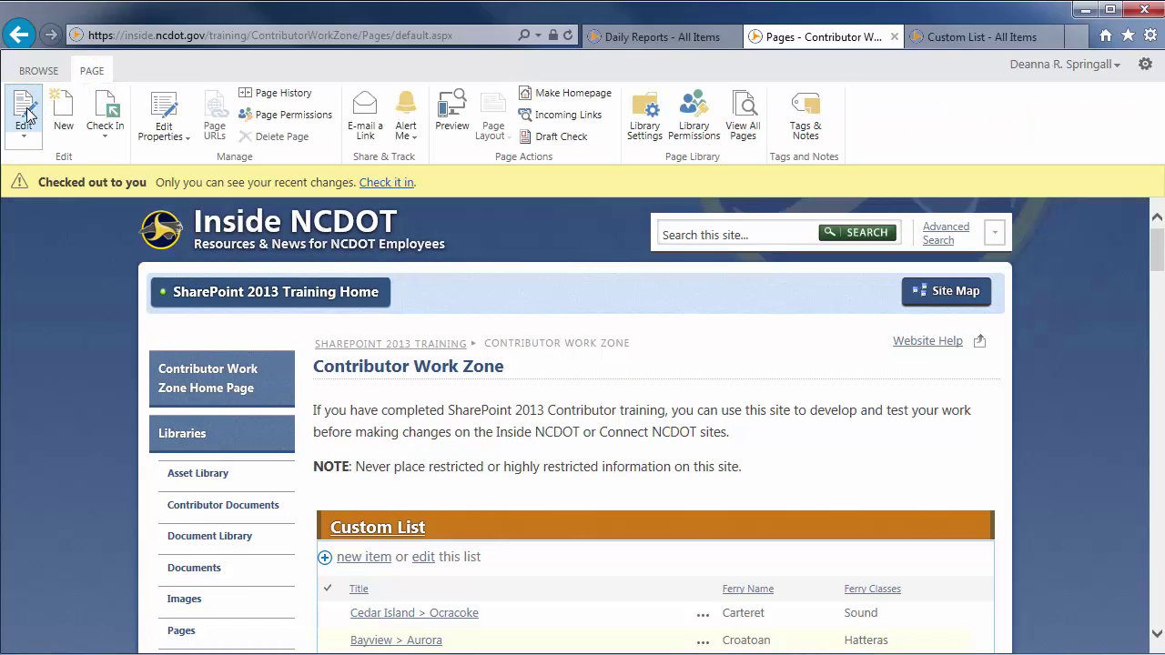
pyautogui.click(27, 114)
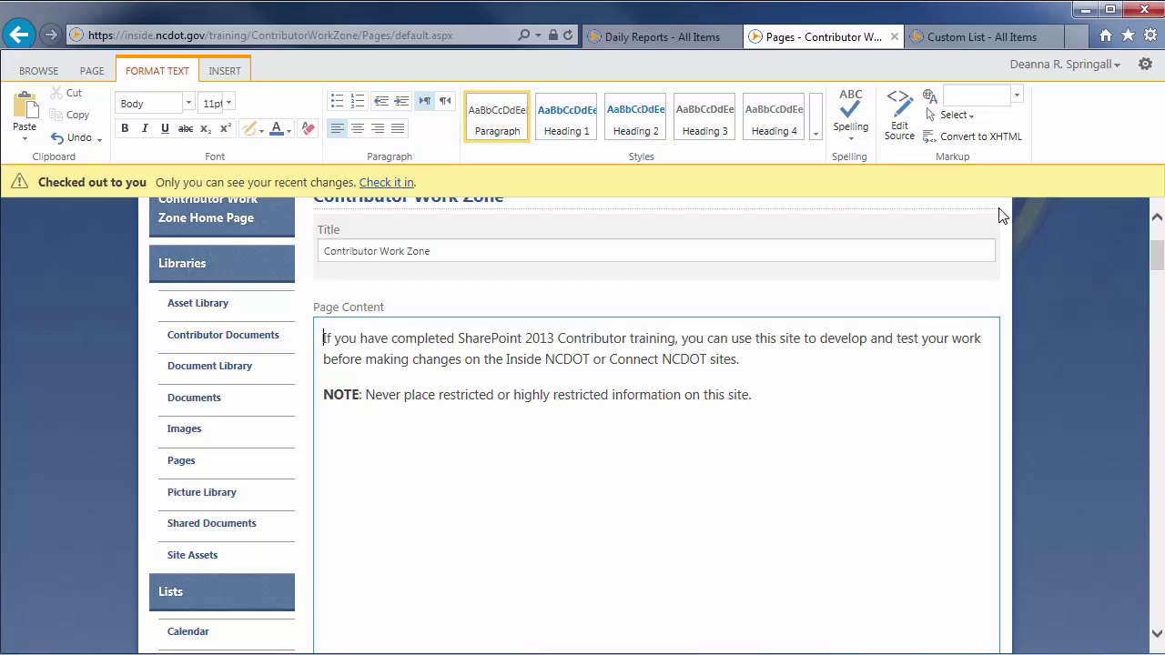
pyautogui.moveTo(1152, 257); pyautogui.dragTo(1156, 297)
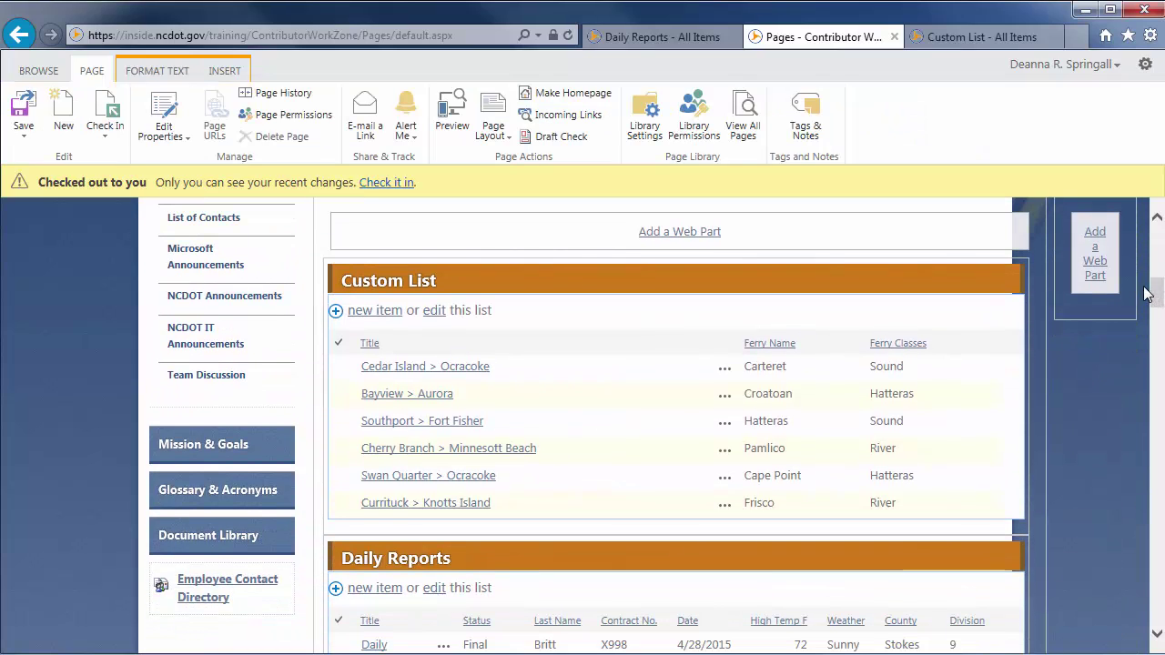
pyautogui.click(997, 281)
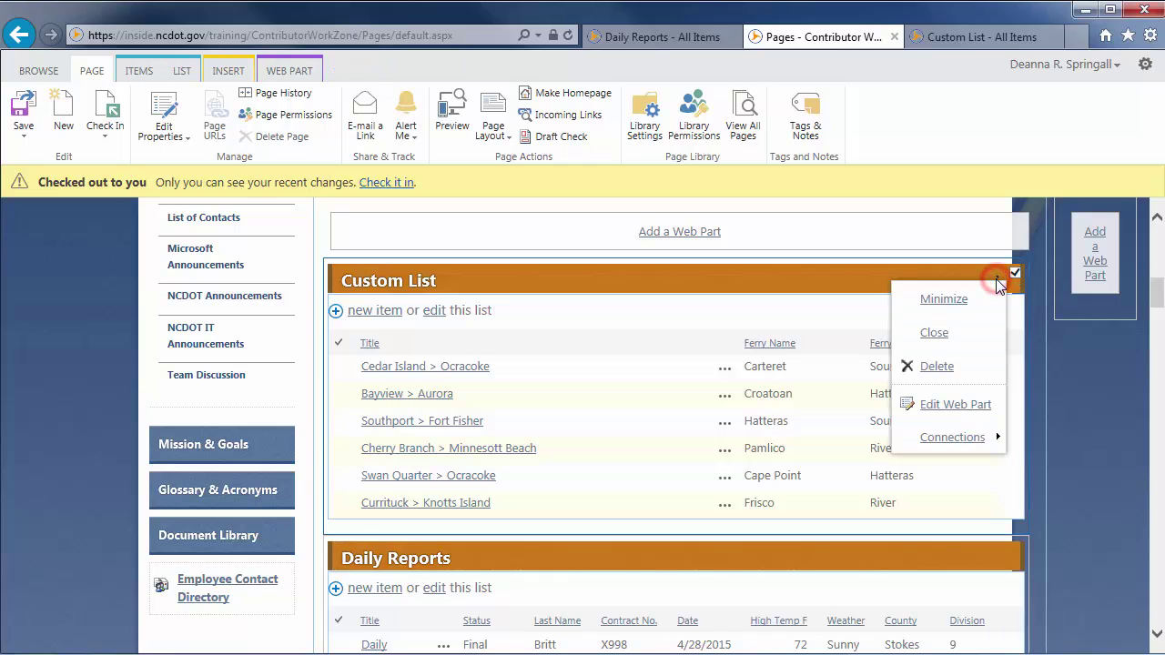
pyautogui.click(974, 411)
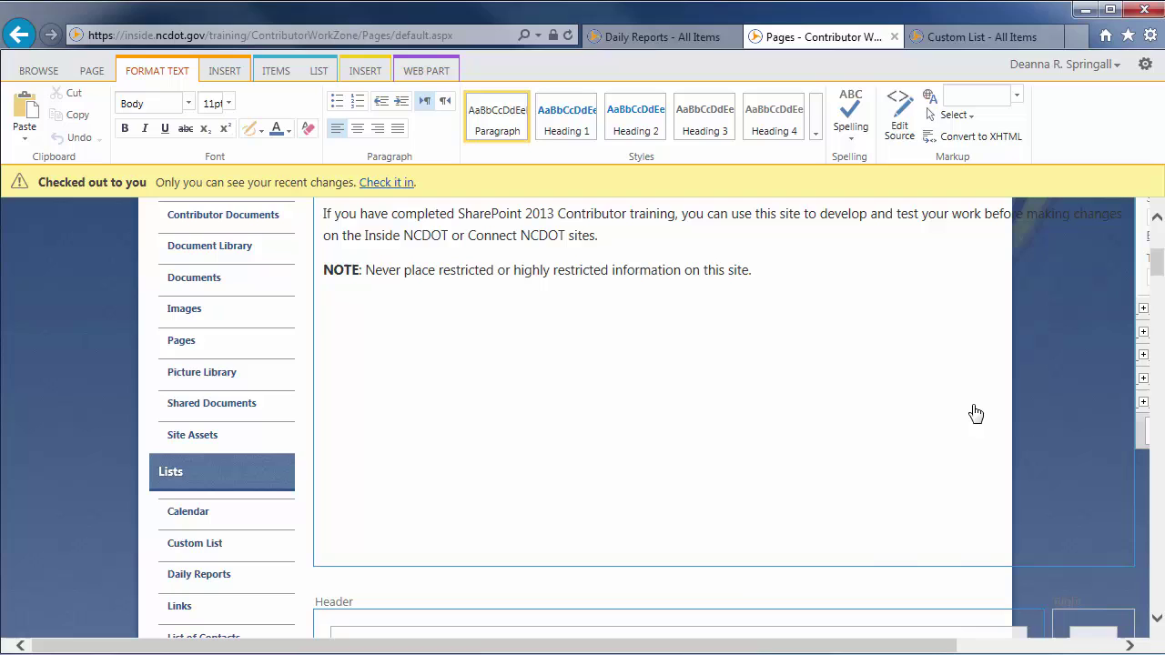
pyautogui.moveTo(941, 649); pyautogui.dragTo(1101, 649)
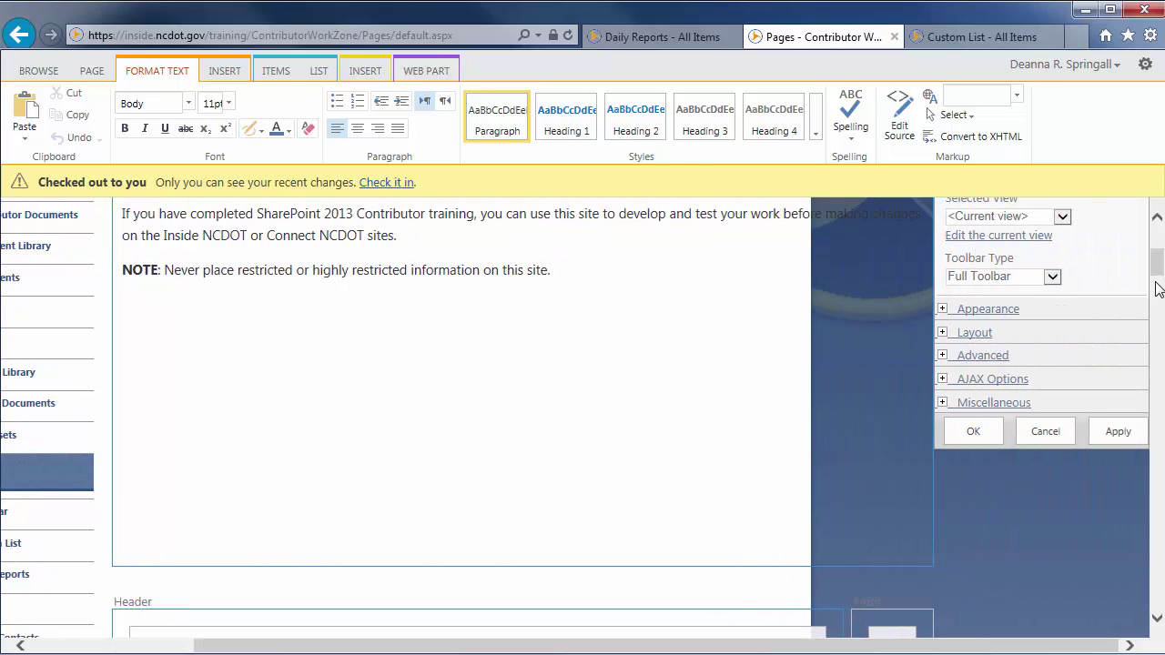
pyautogui.moveTo(1158, 284); pyautogui.dragTo(1158, 271)
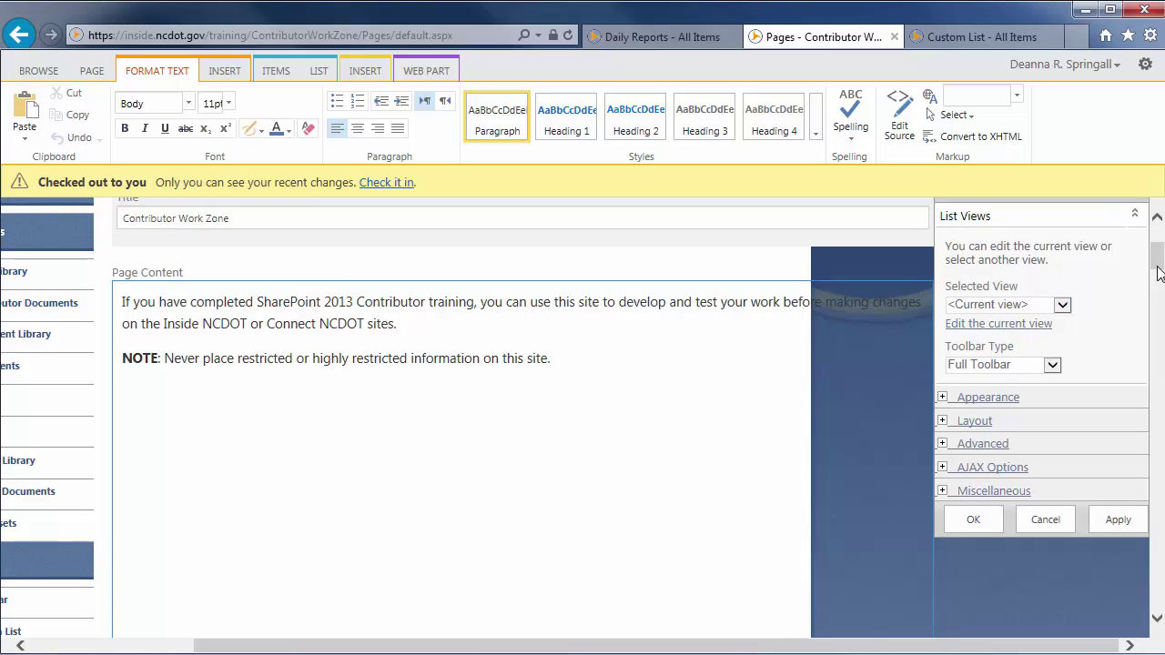
# Step: Switch the web part's Selected View to Sort By Ferry Name, accept the warning, and apply
pyautogui.click(1062, 305)
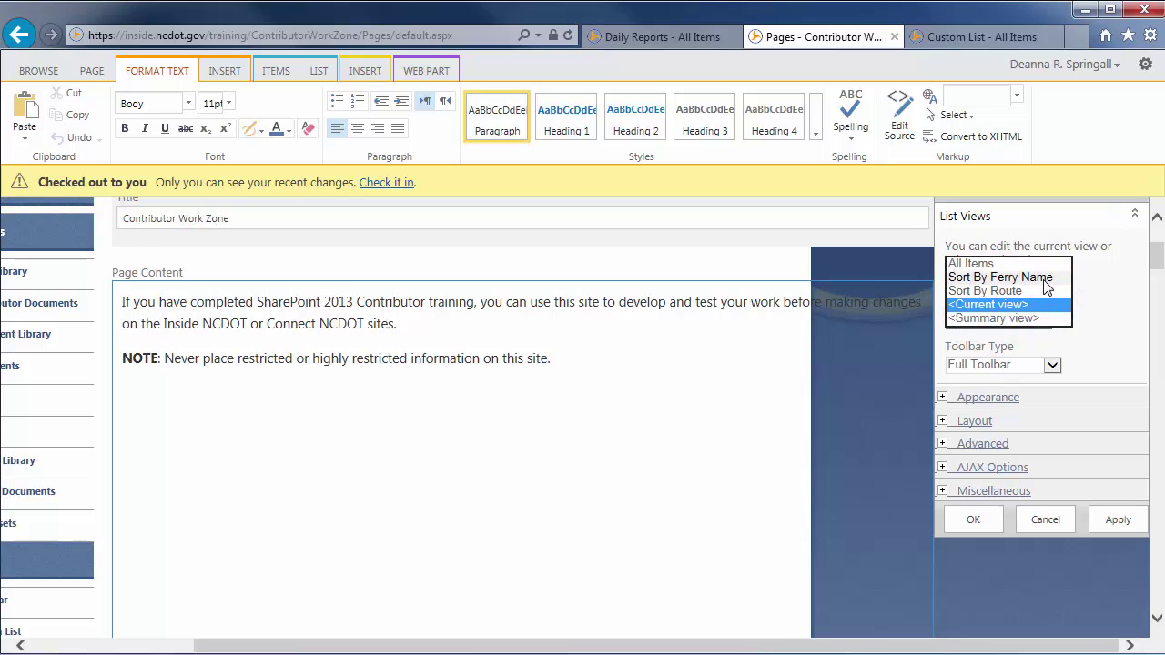
pyautogui.click(1045, 280)
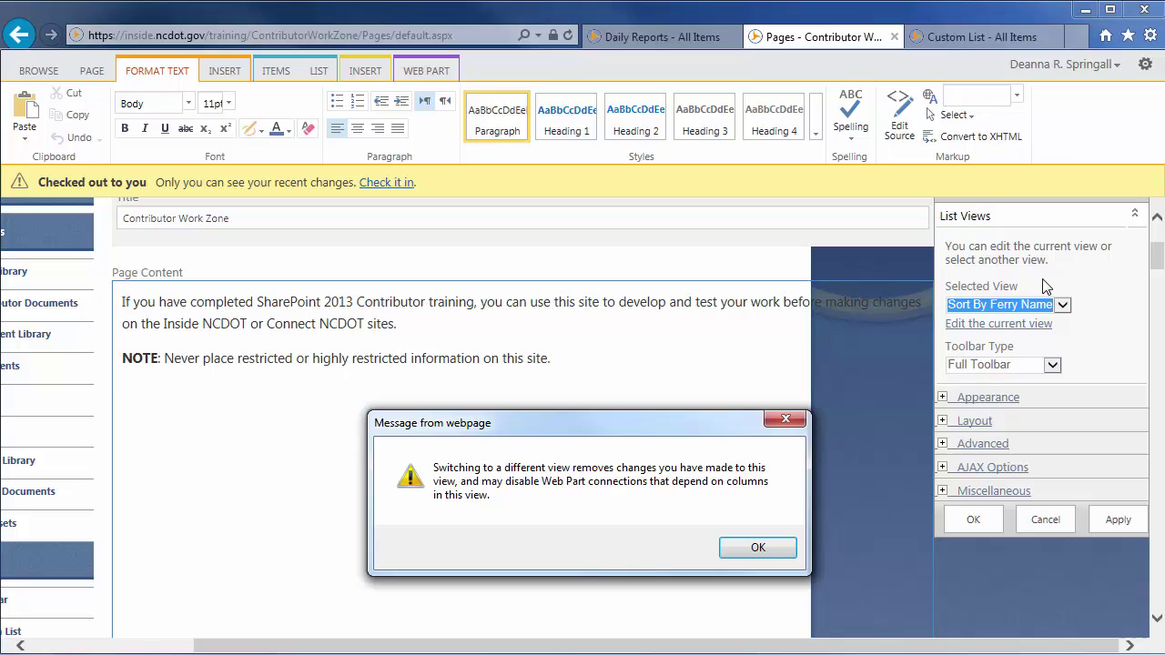
pyautogui.click(754, 546)
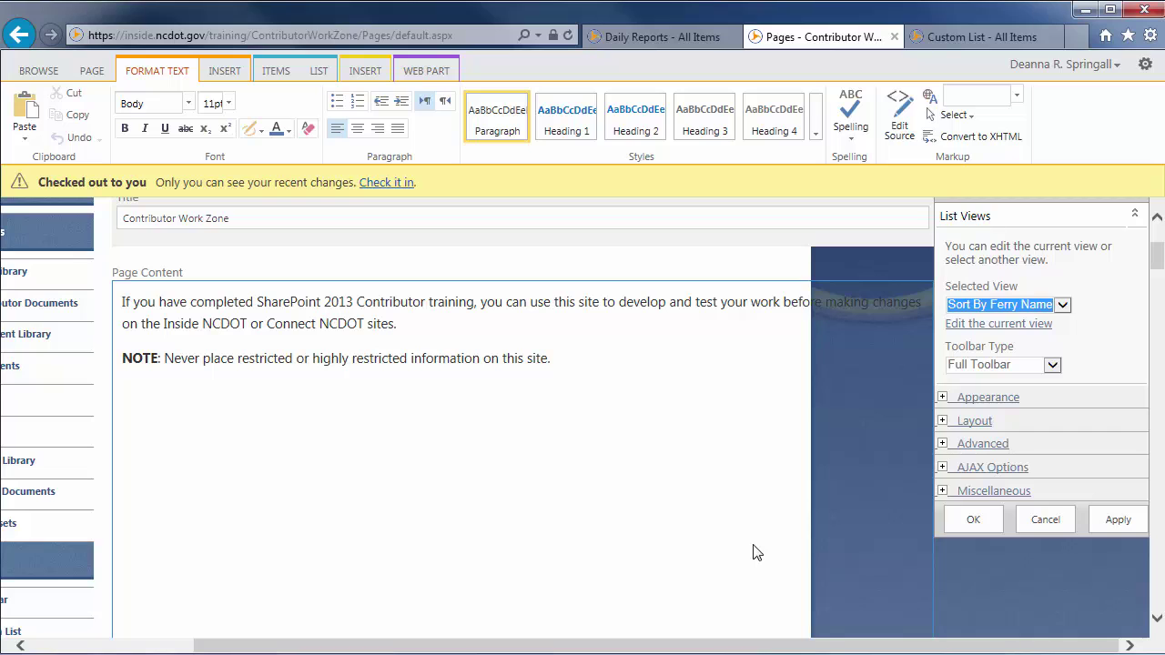
pyautogui.click(972, 524)
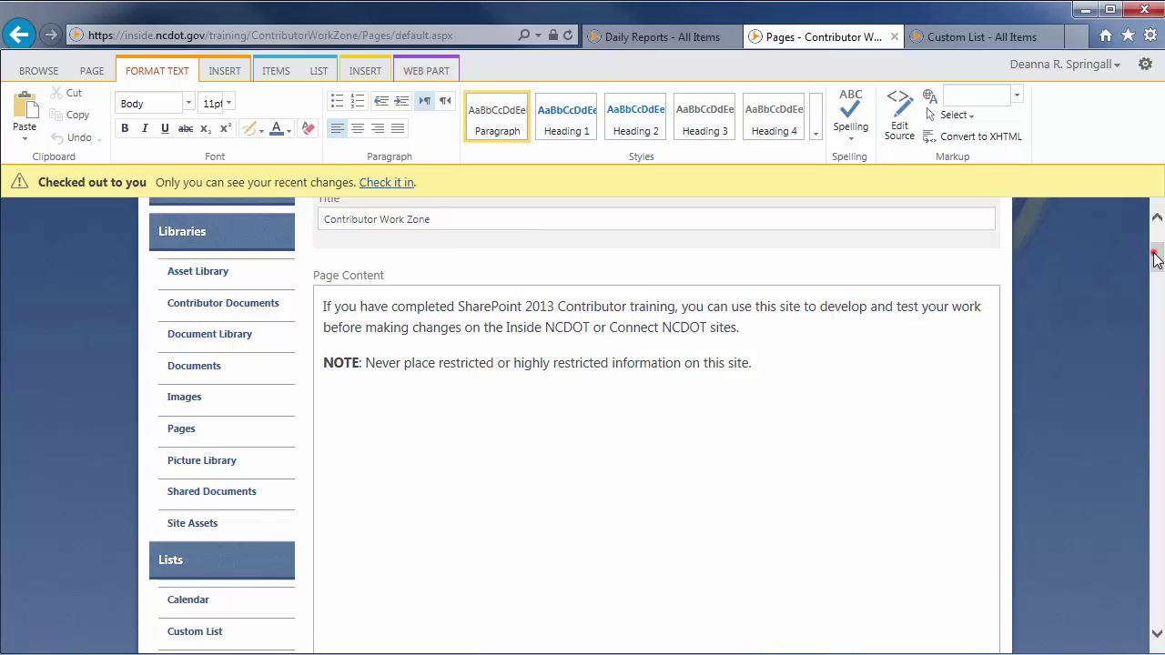
pyautogui.moveTo(1156, 259); pyautogui.dragTo(1158, 293)
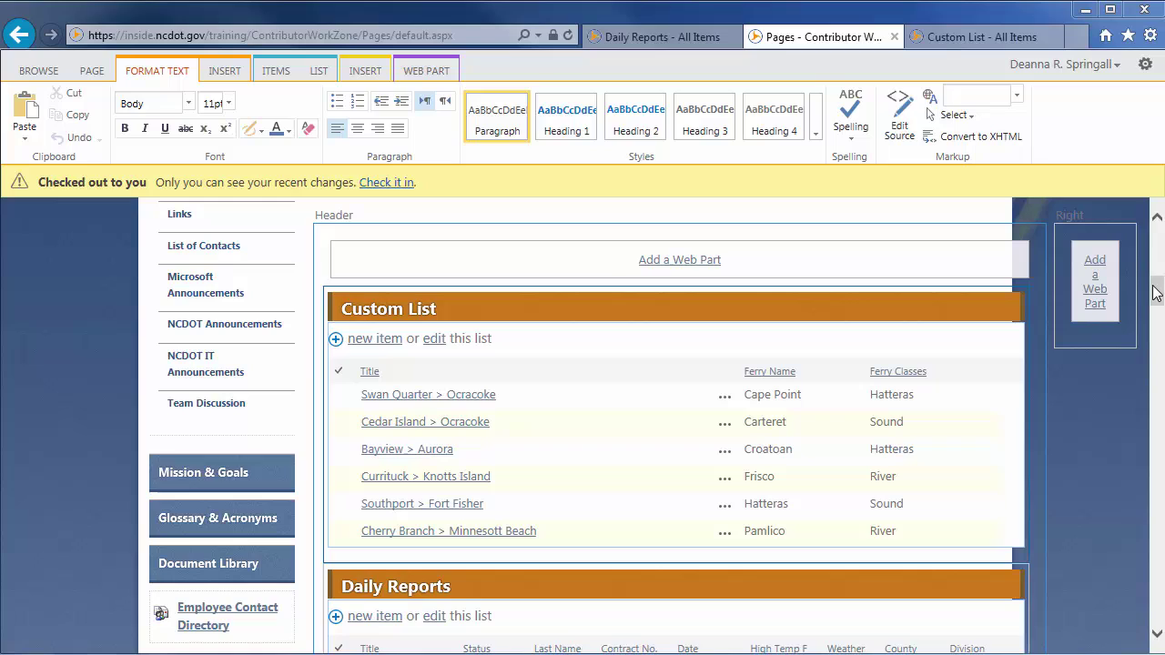
# Step: Edit the Custom List's current view to remove the Ferry Classes column, saving page changes first
pyautogui.click(1000, 310)
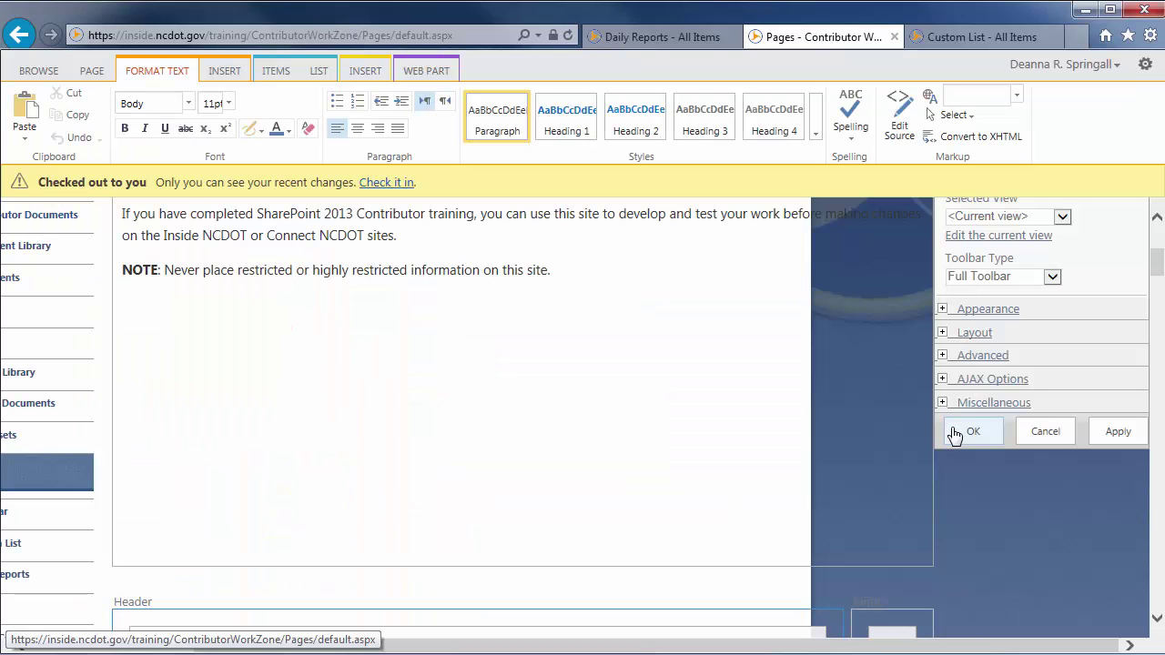
pyautogui.click(981, 237)
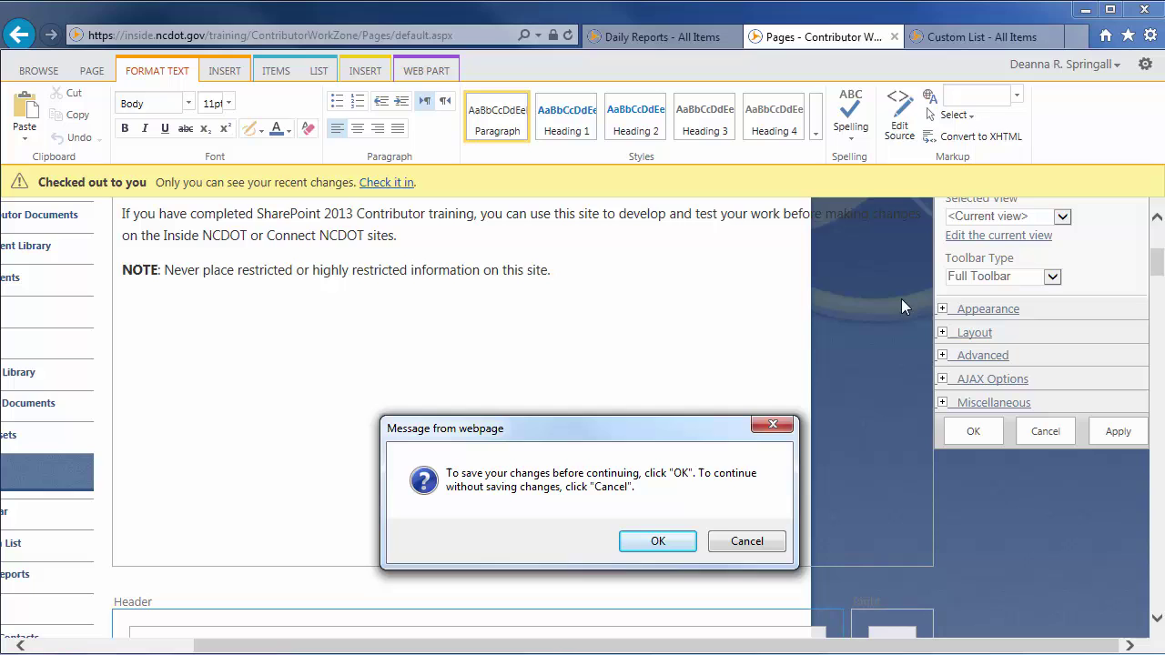
pyautogui.click(653, 540)
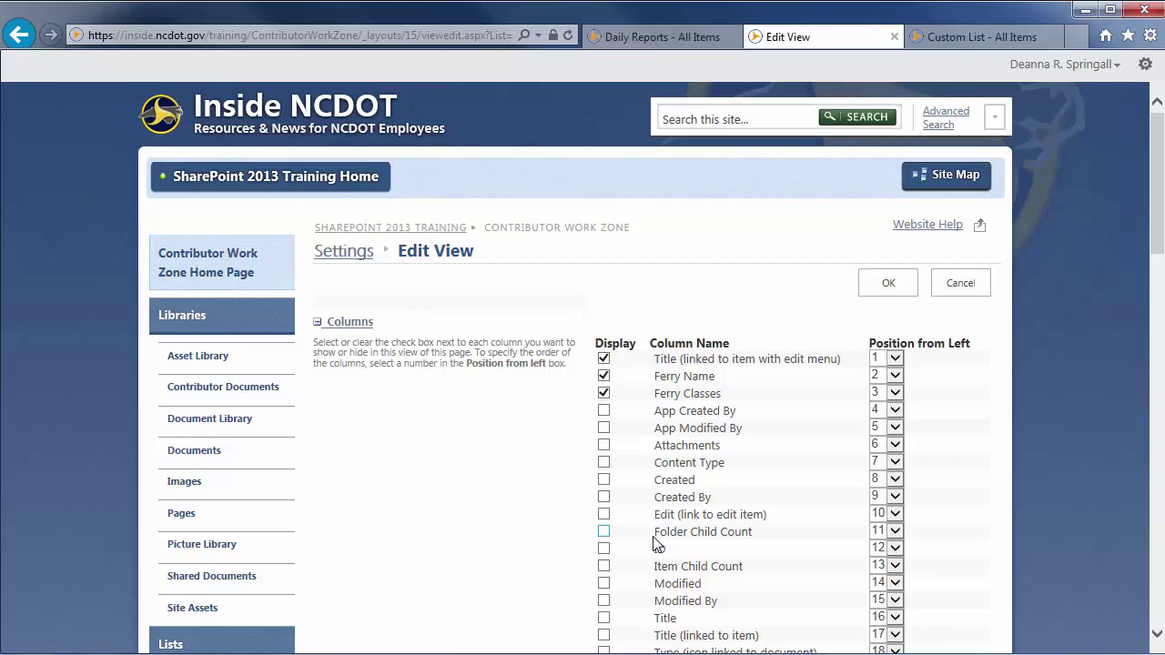
pyautogui.click(603, 393)
pyautogui.click(889, 284)
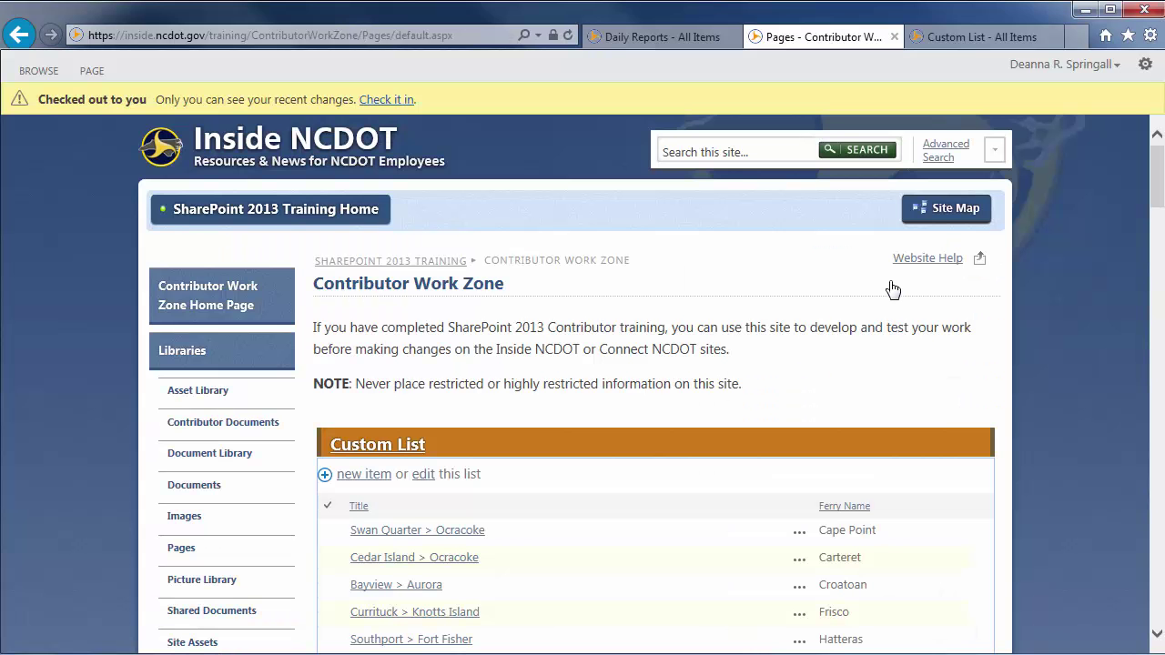
pyautogui.scroll(-1, 1158, 217)
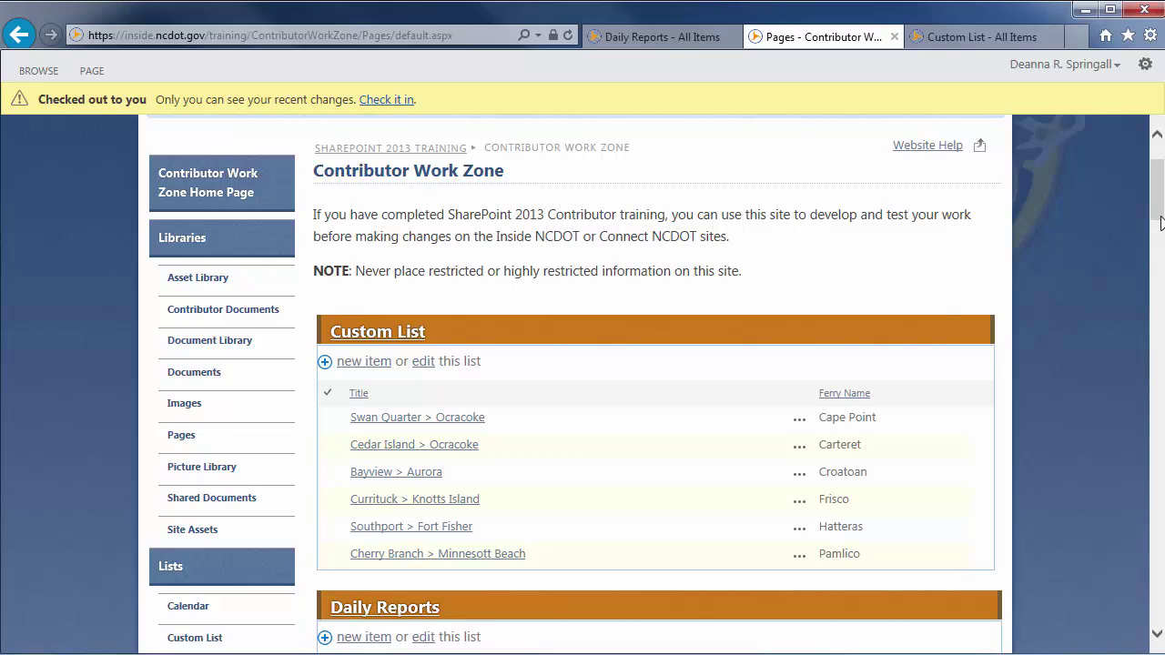
# Step: Open the Custom List on its own page and switch to the Sort By Ferry Name view
pyautogui.click(389, 336)
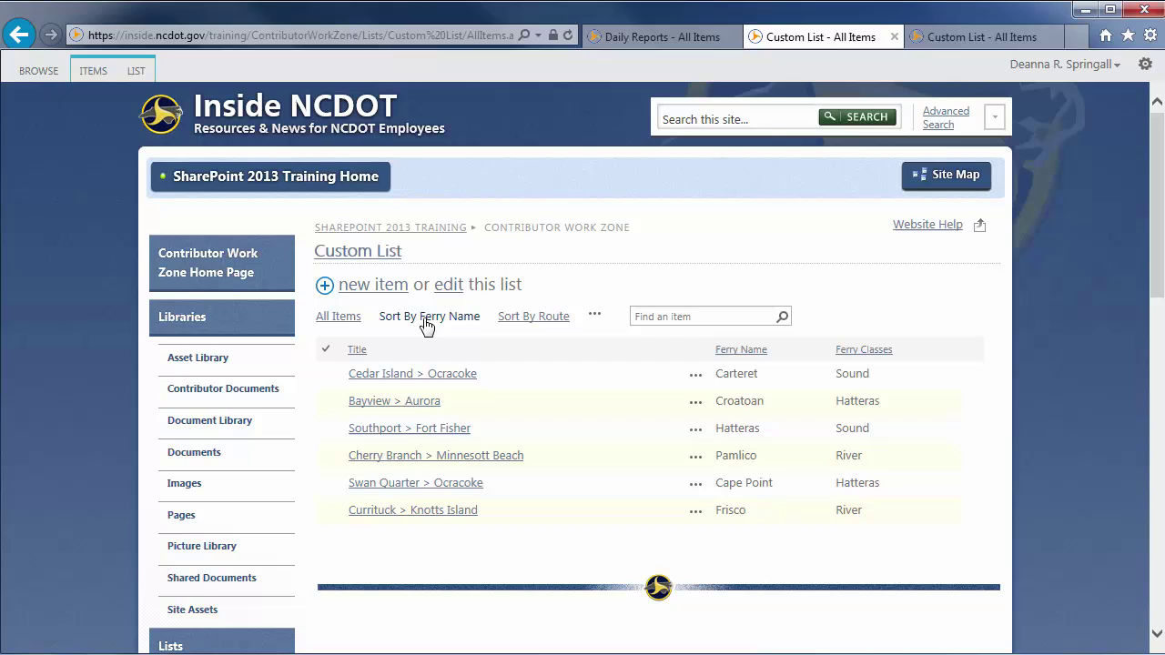
pyautogui.click(424, 319)
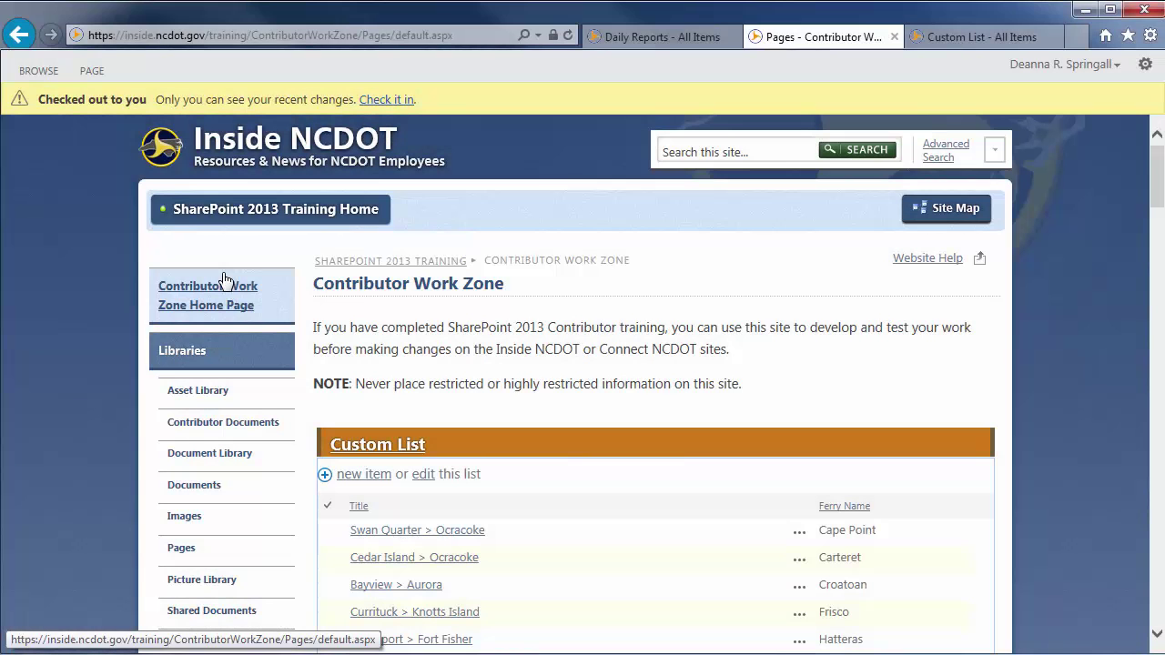
# Step: Put the home page in edit mode and open the Custom List web part's settings
pyautogui.click(92, 71)
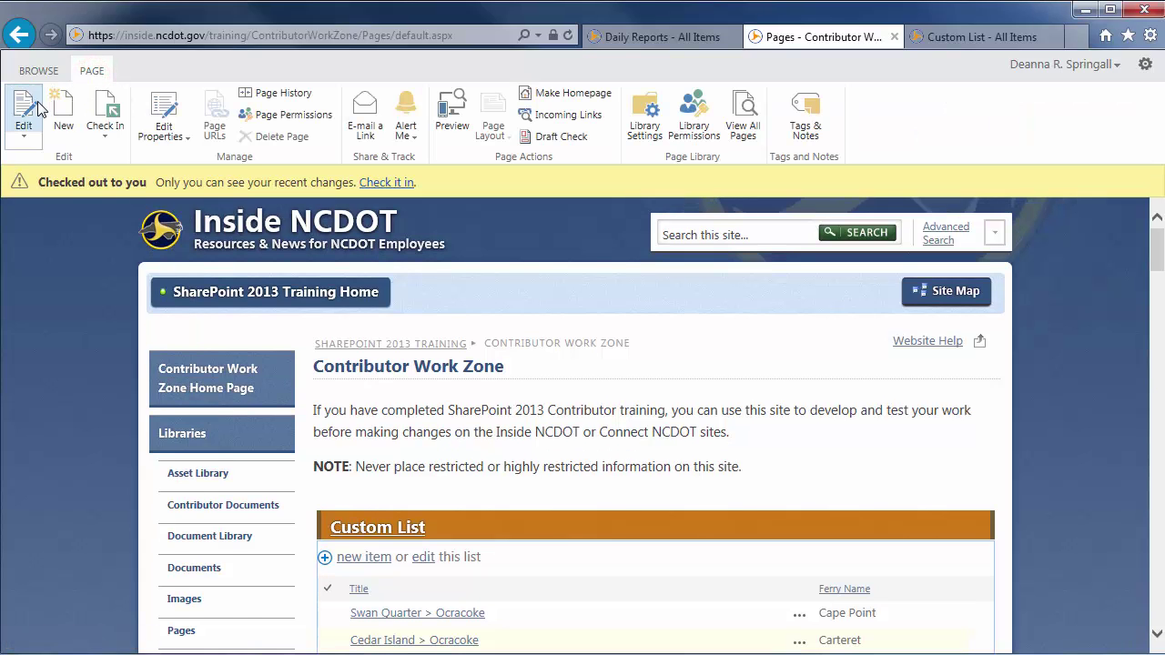
pyautogui.click(24, 109)
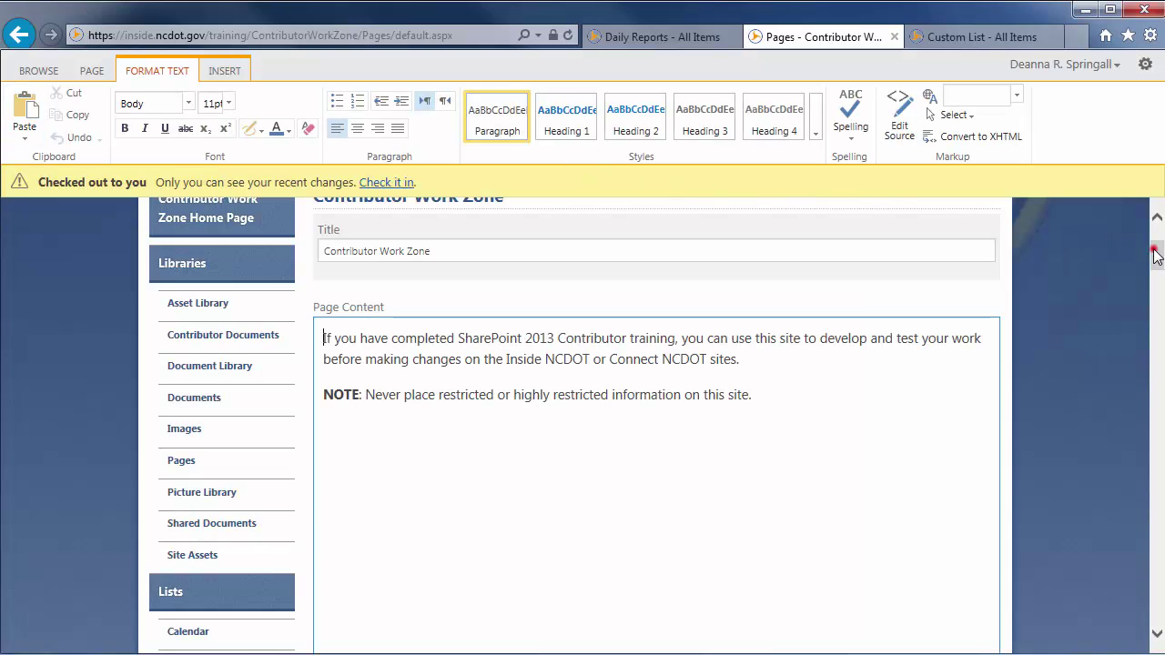
pyautogui.moveTo(1156, 252); pyautogui.dragTo(1154, 277)
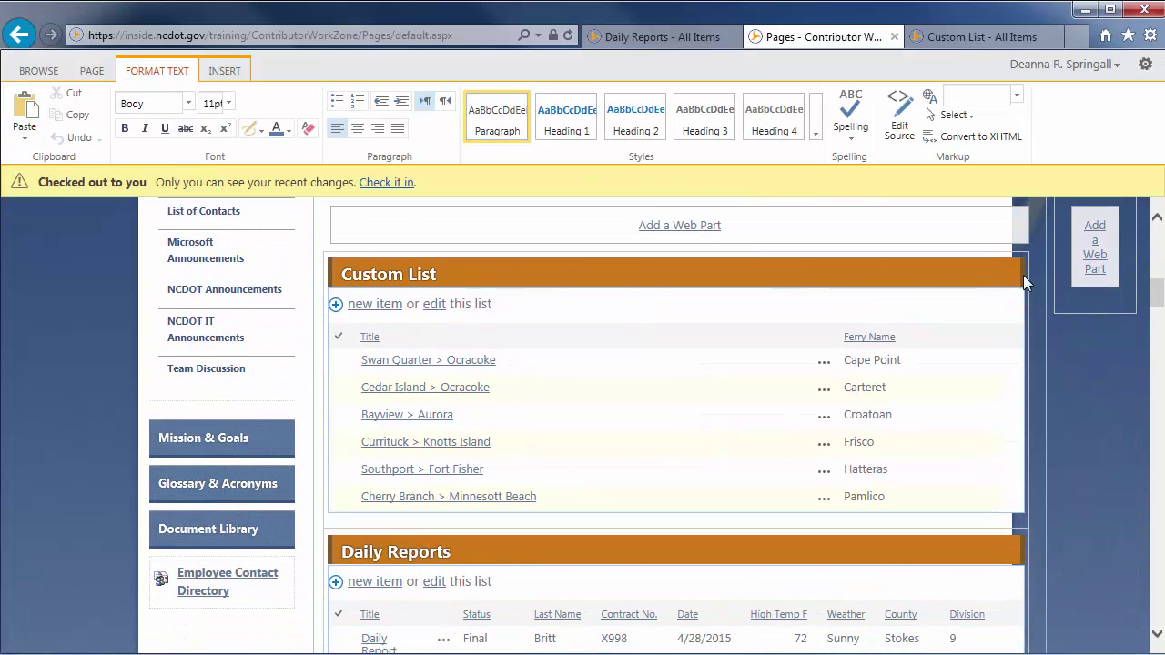
pyautogui.click(996, 275)
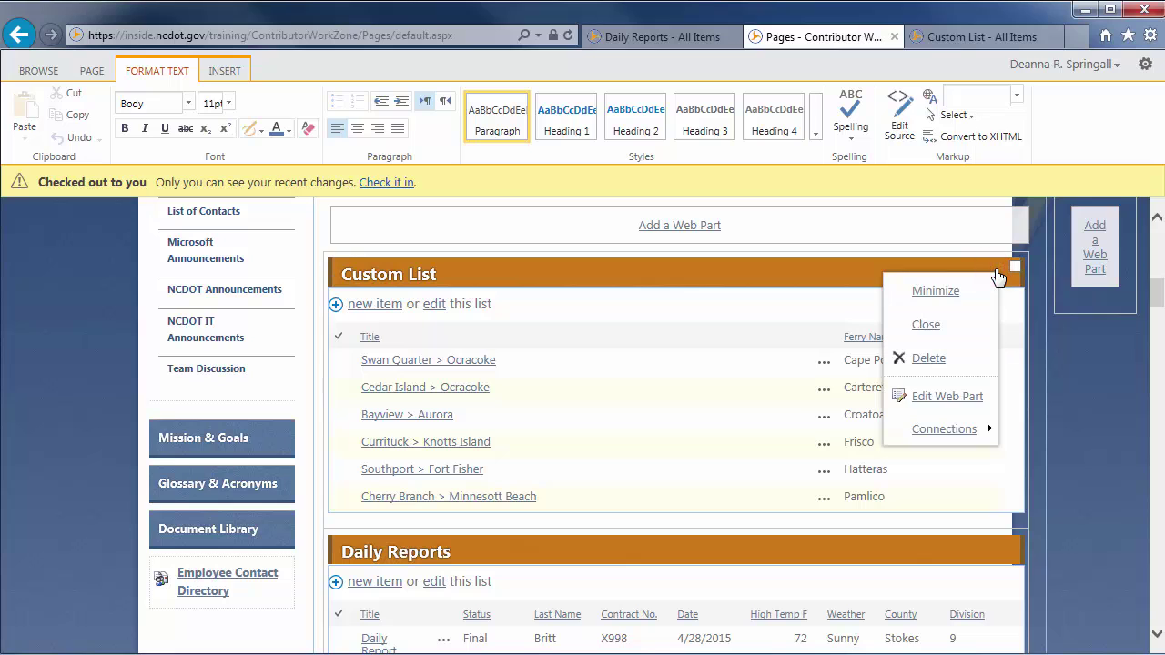
pyautogui.click(965, 397)
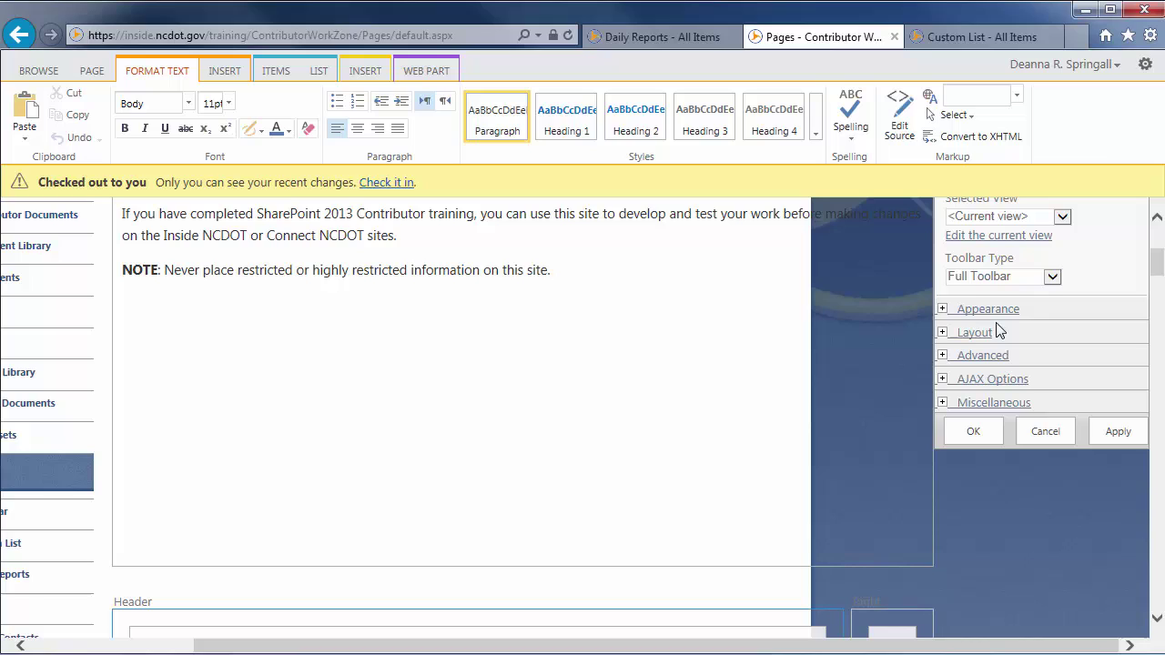
# Step: Set the Custom List web part's Toolbar Type to Summary Toolbar and apply it
pyautogui.click(1051, 277)
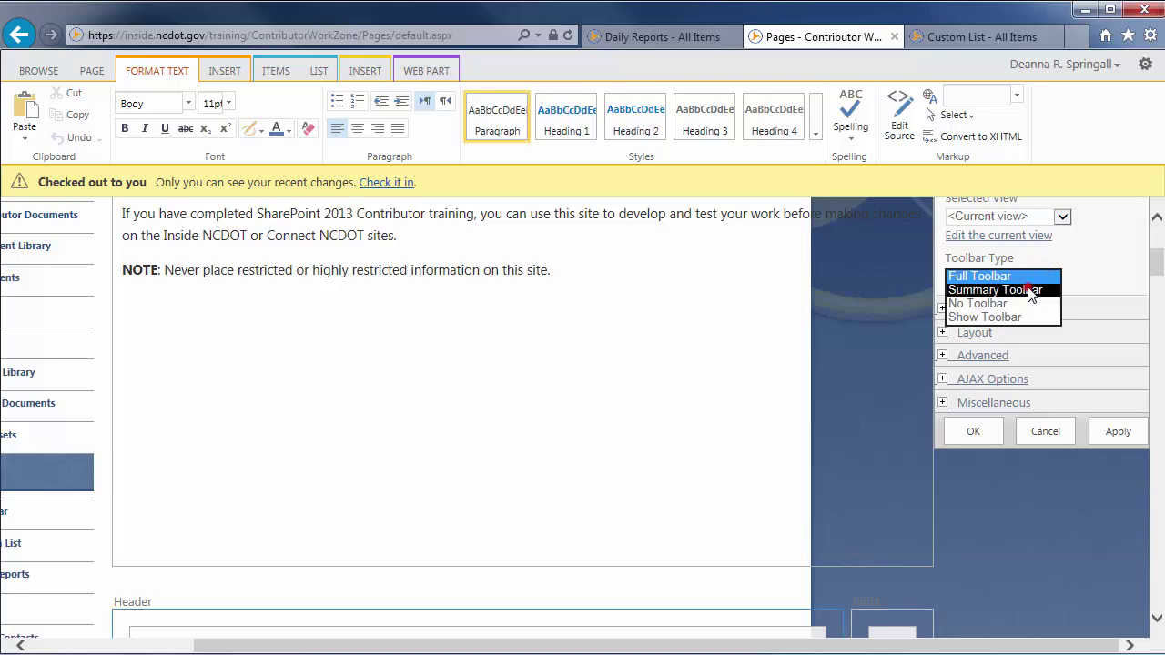
pyautogui.click(1031, 289)
pyautogui.click(1120, 433)
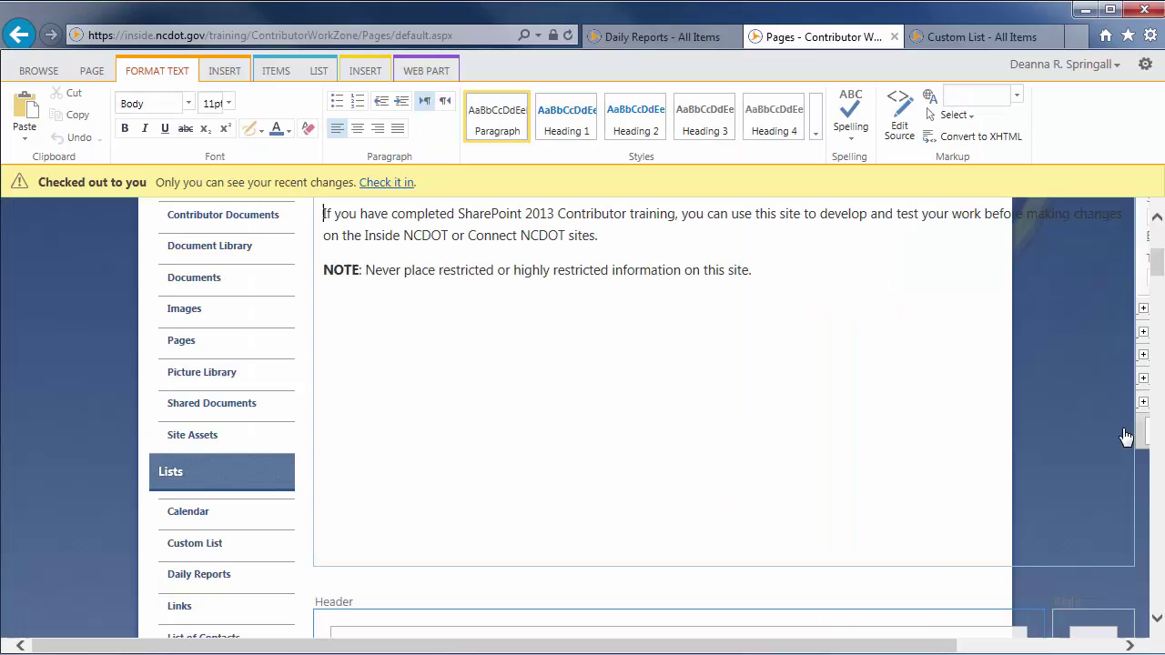
pyautogui.moveTo(1156, 262); pyautogui.dragTo(1161, 289)
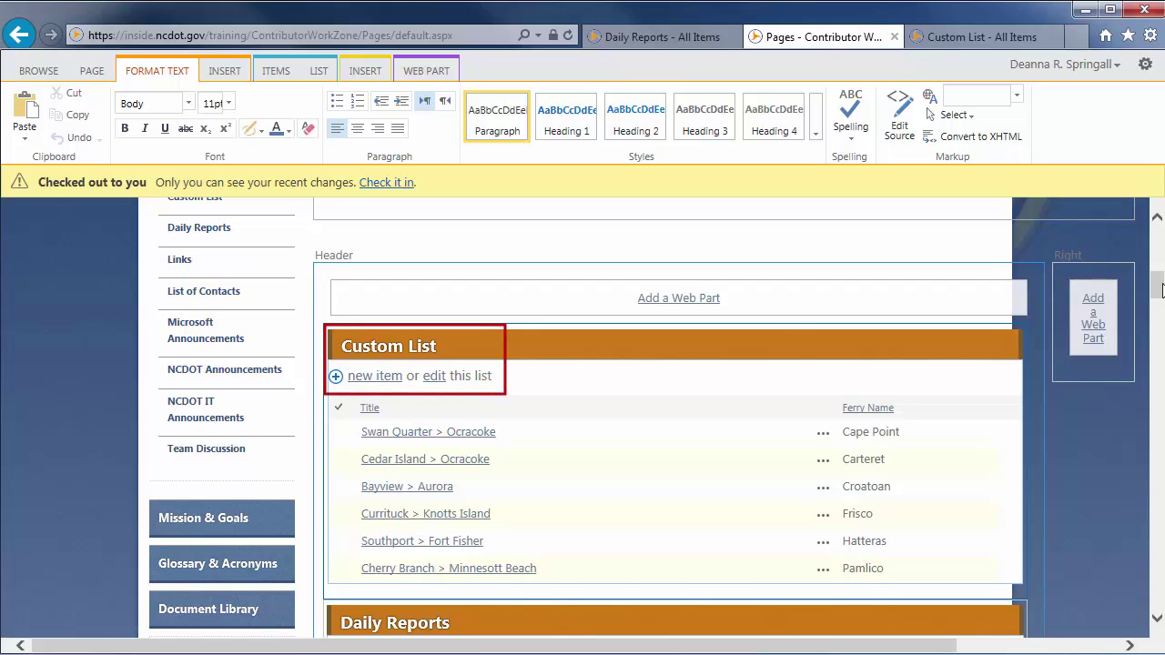
# Step: Reopen the web part settings and change Toolbar Type back to Full Toolbar, applying it
pyautogui.click(997, 345)
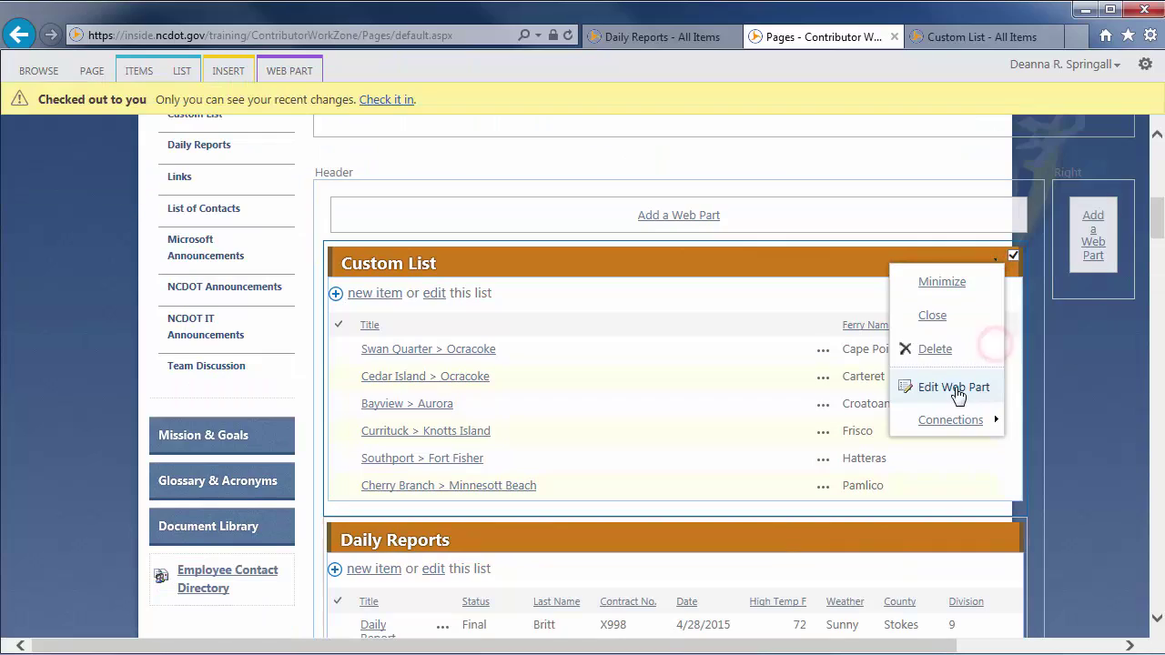
pyautogui.click(955, 392)
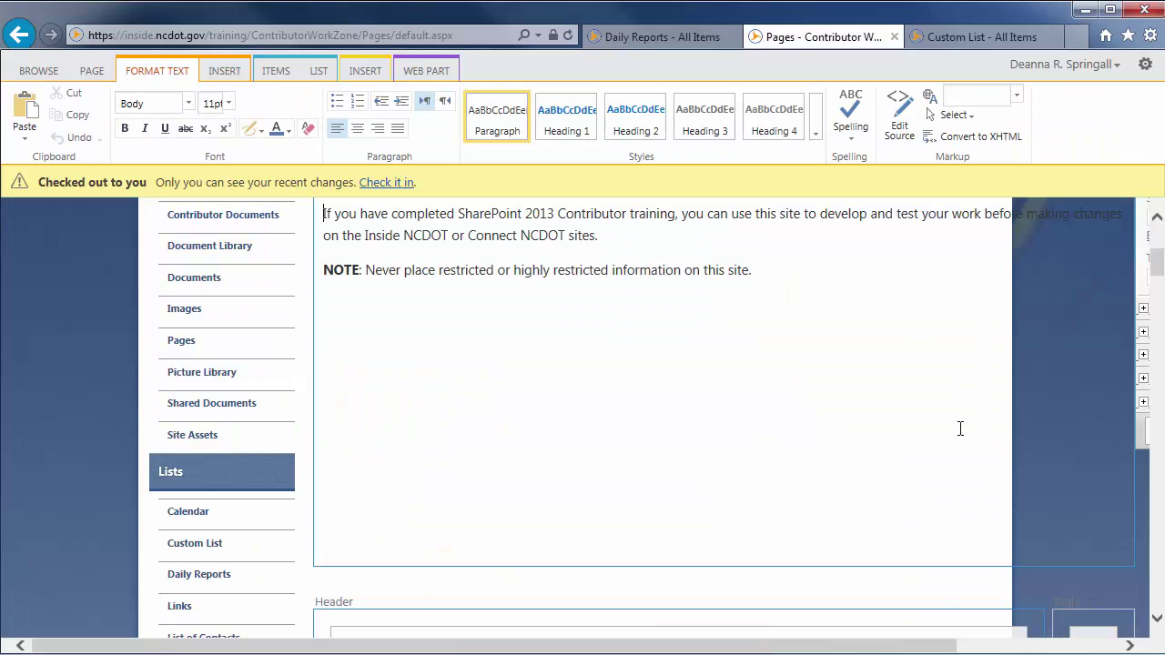
pyautogui.moveTo(936, 645); pyautogui.dragTo(1128, 646)
pyautogui.click(1053, 276)
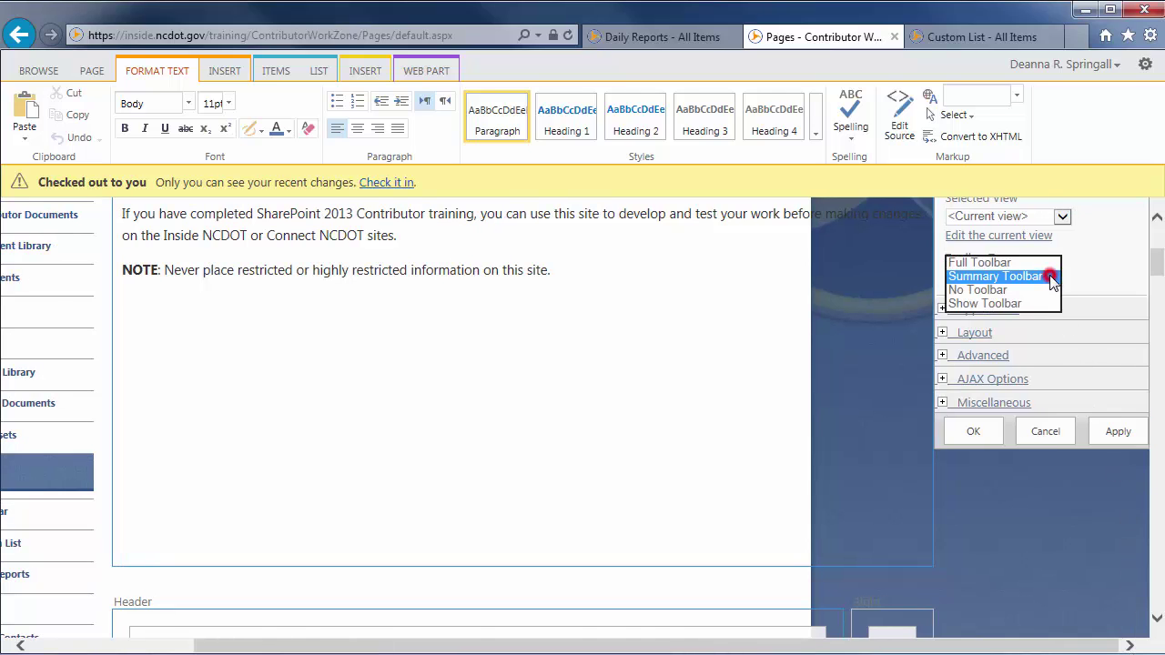
pyautogui.click(969, 262)
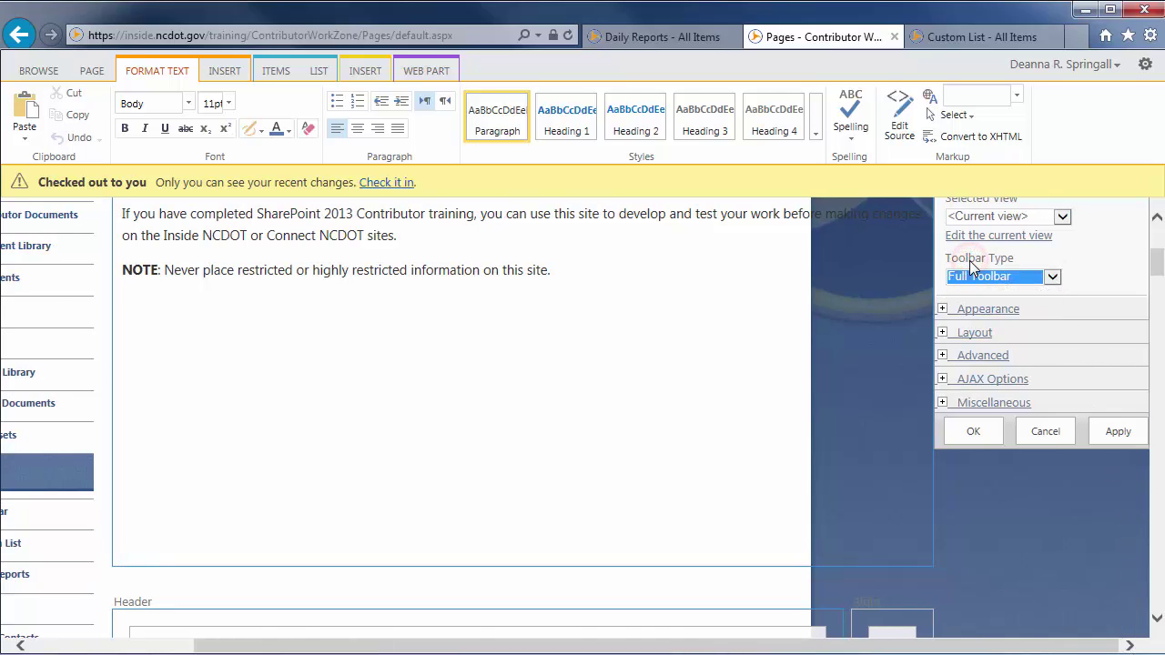
pyautogui.click(1118, 433)
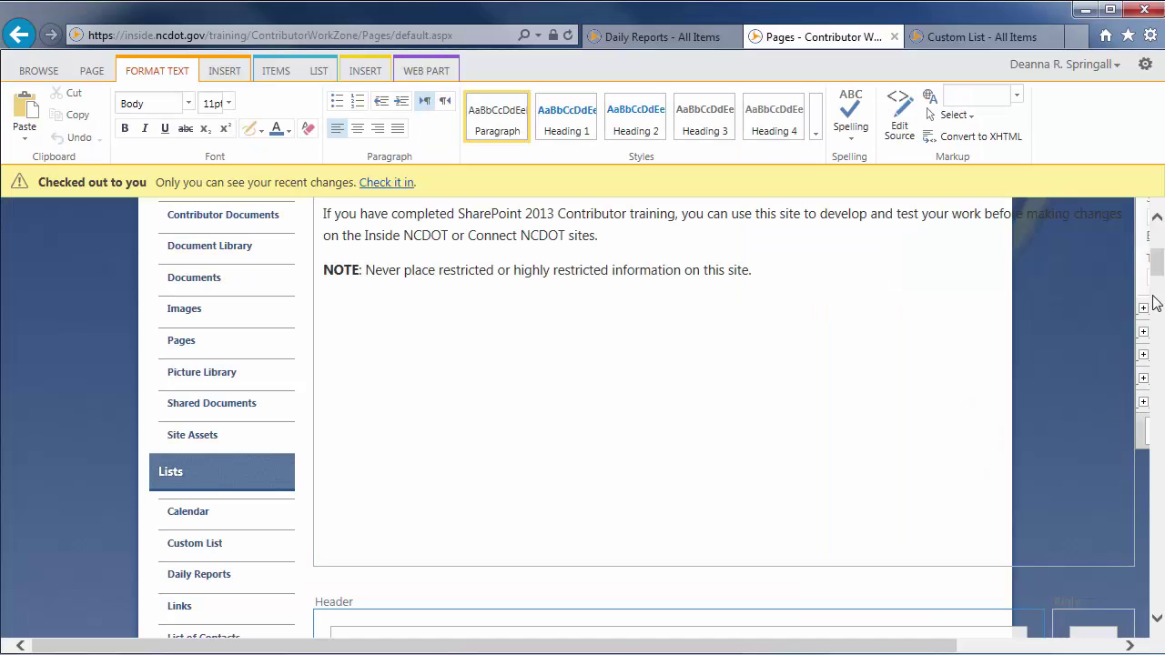
pyautogui.moveTo(1156, 264); pyautogui.dragTo(1160, 291)
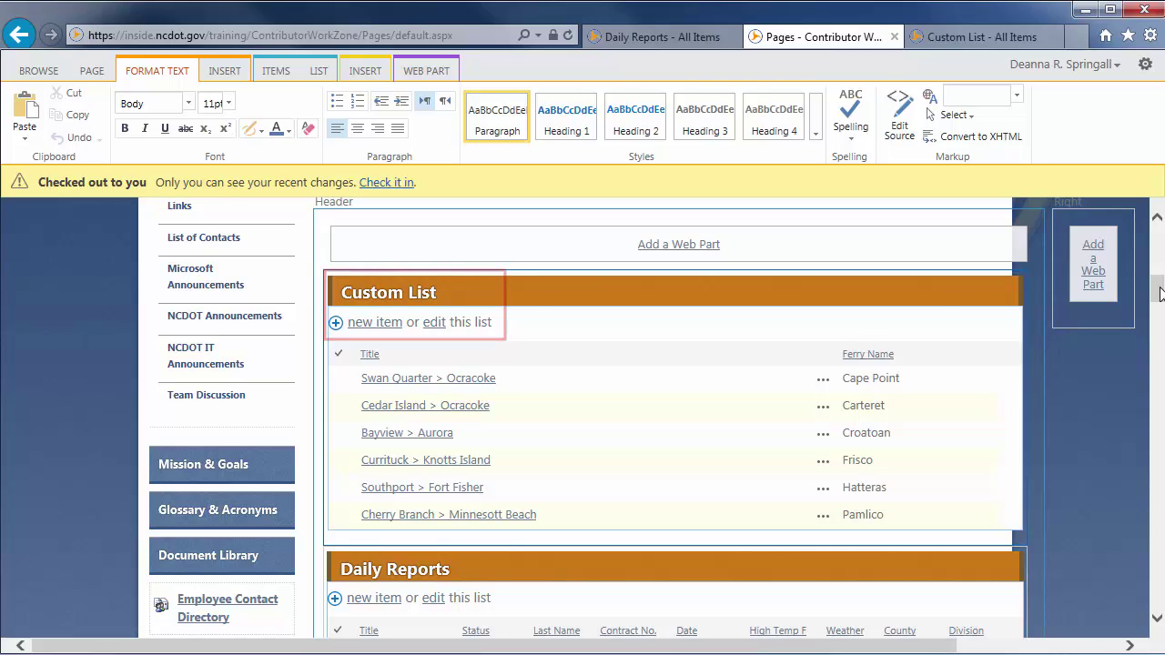
# Step: Set the Custom List web part's Toolbar Type to No Toolbar and apply it
pyautogui.click(996, 291)
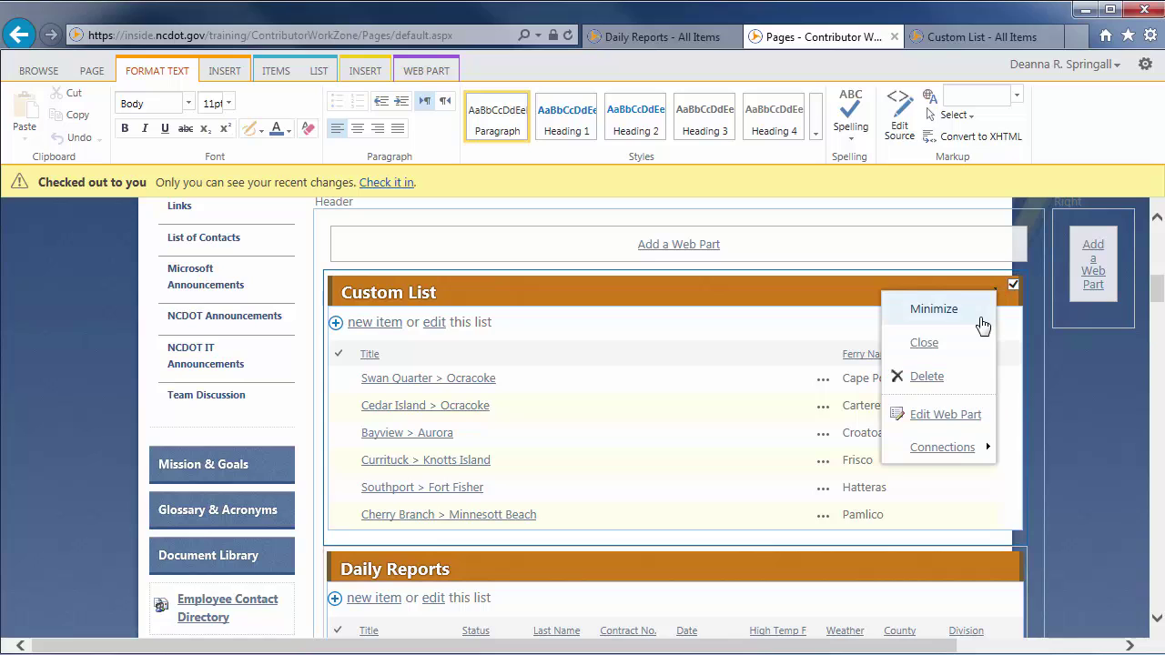
pyautogui.click(951, 415)
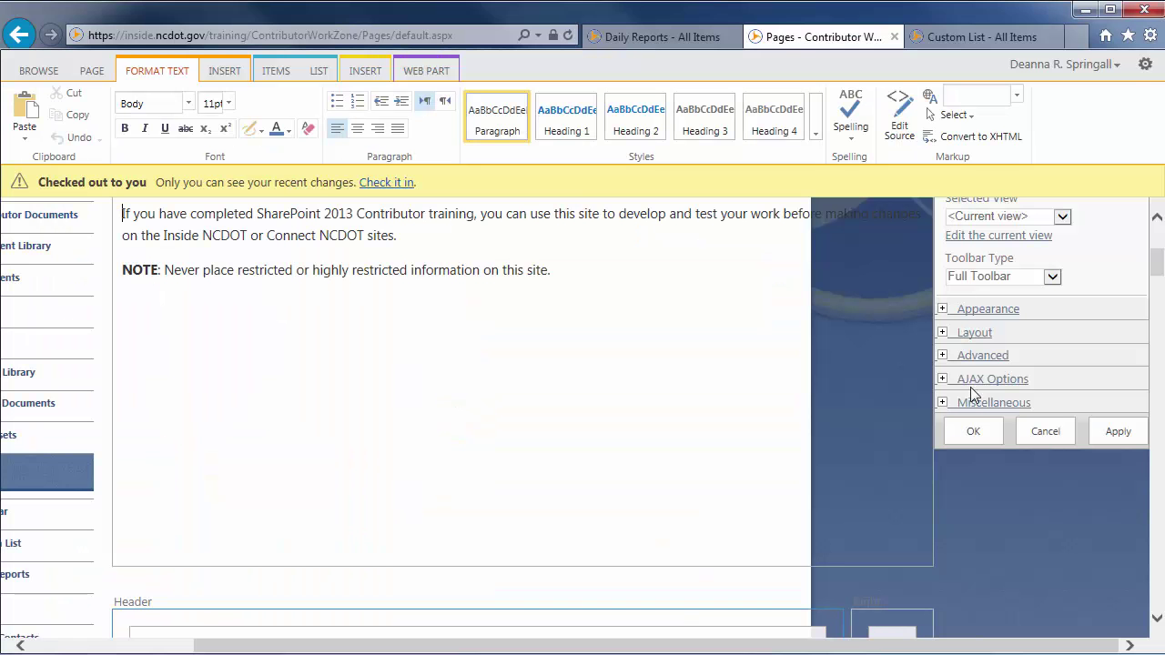
pyautogui.click(1052, 277)
pyautogui.click(1031, 305)
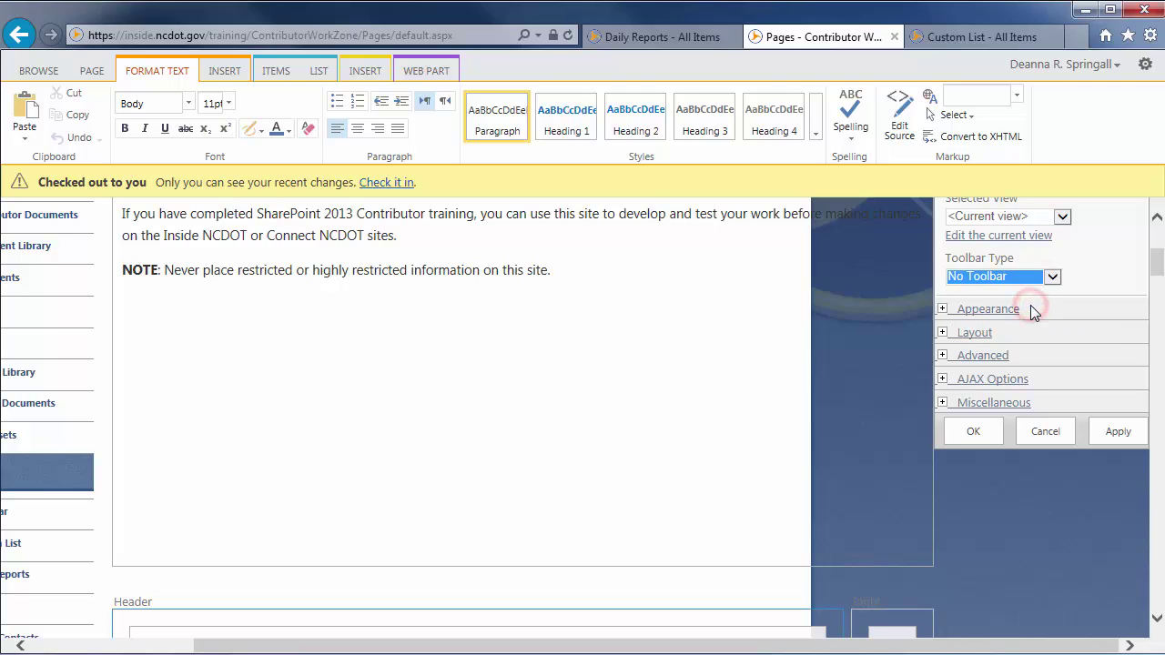
pyautogui.click(1118, 433)
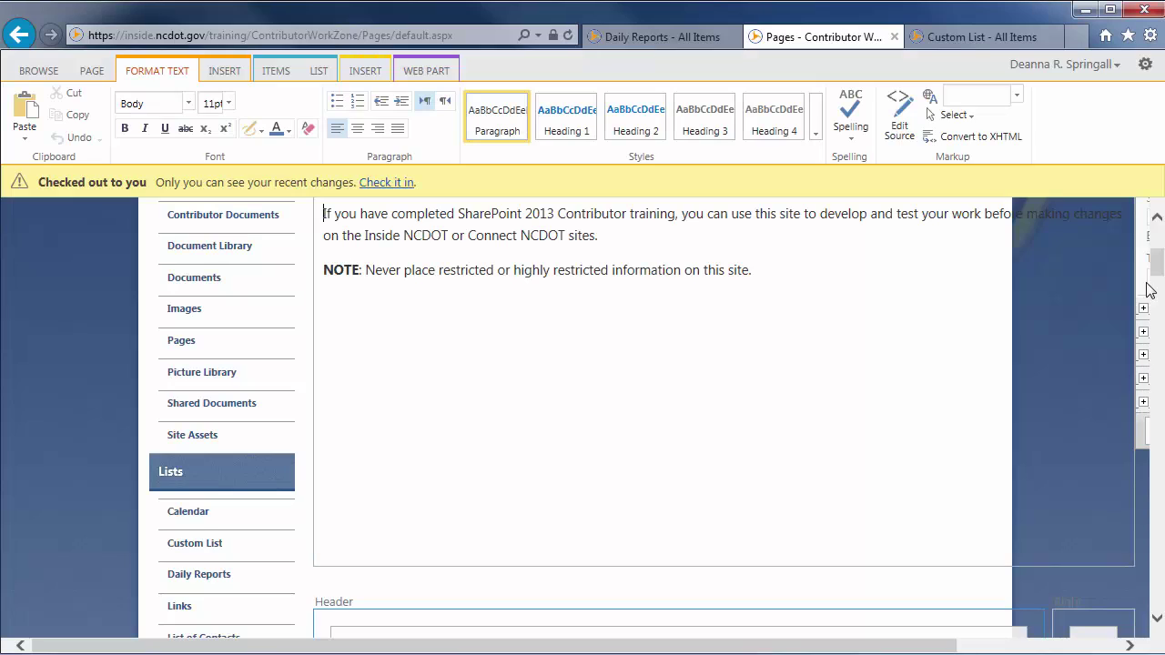
pyautogui.moveTo(1154, 264); pyautogui.dragTo(1159, 294)
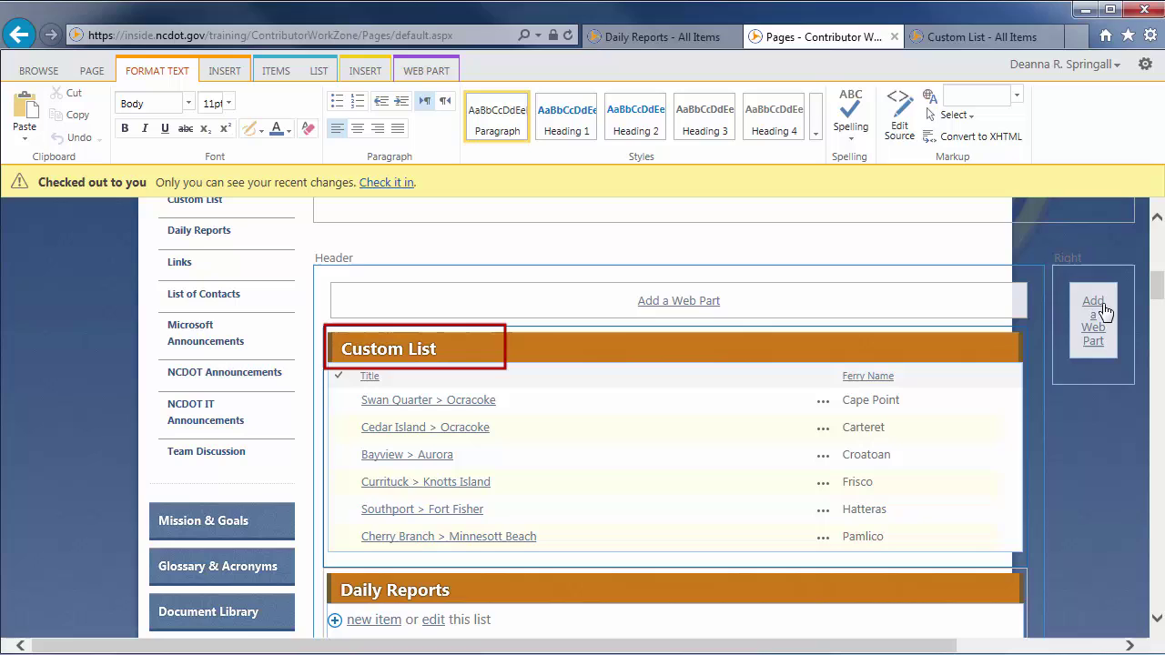
# Step: Change the Custom List web part's Toolbar Type to Show Toolbar and apply it
pyautogui.click(992, 345)
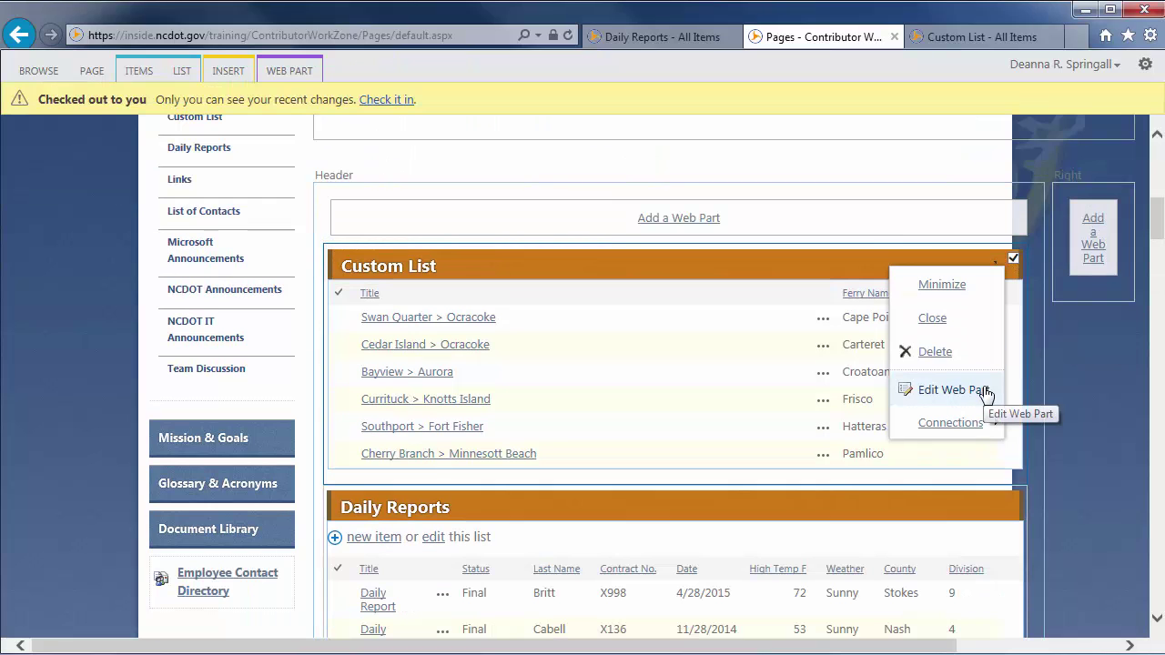
pyautogui.click(984, 389)
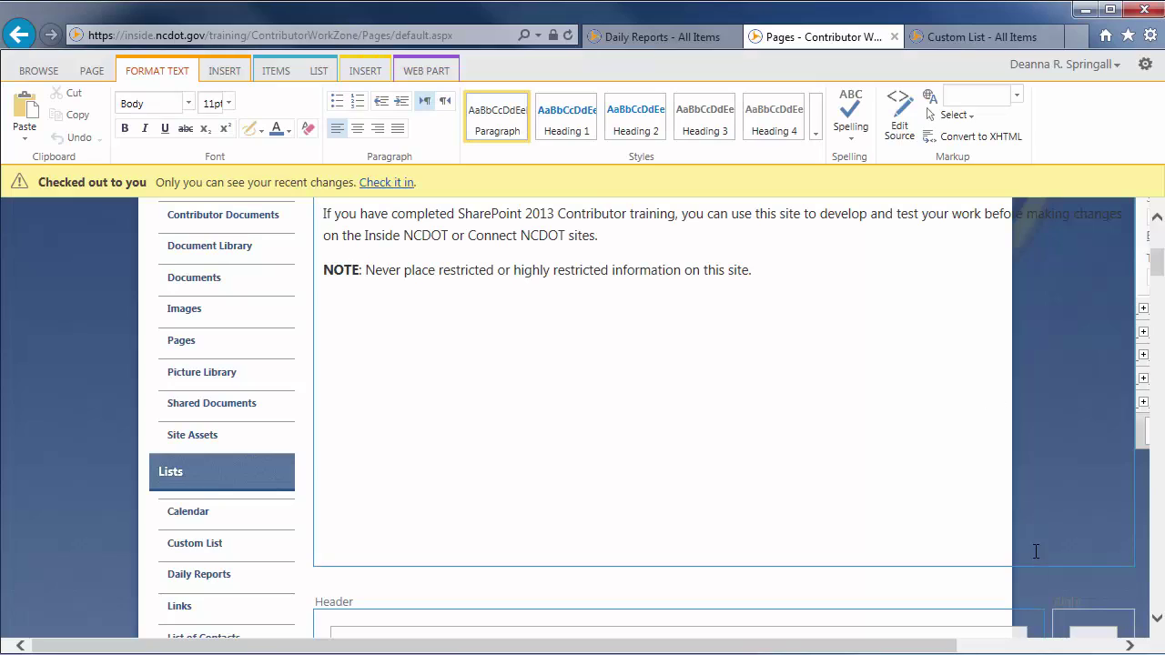
pyautogui.moveTo(947, 643); pyautogui.dragTo(1110, 633)
pyautogui.click(1052, 276)
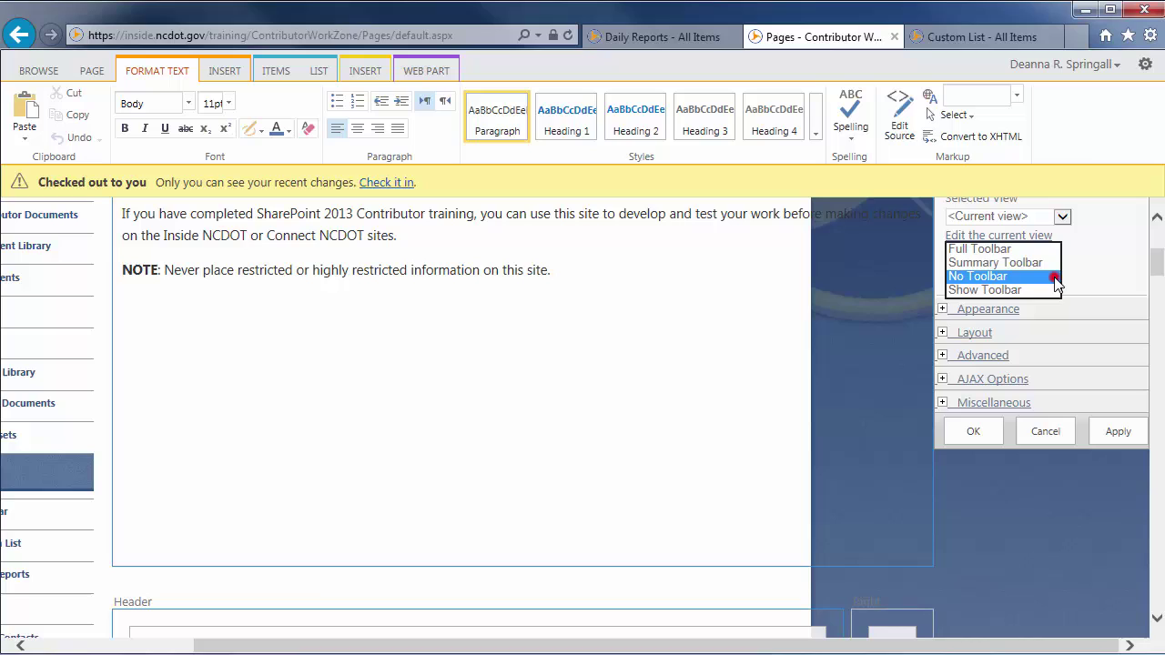
pyautogui.click(1010, 289)
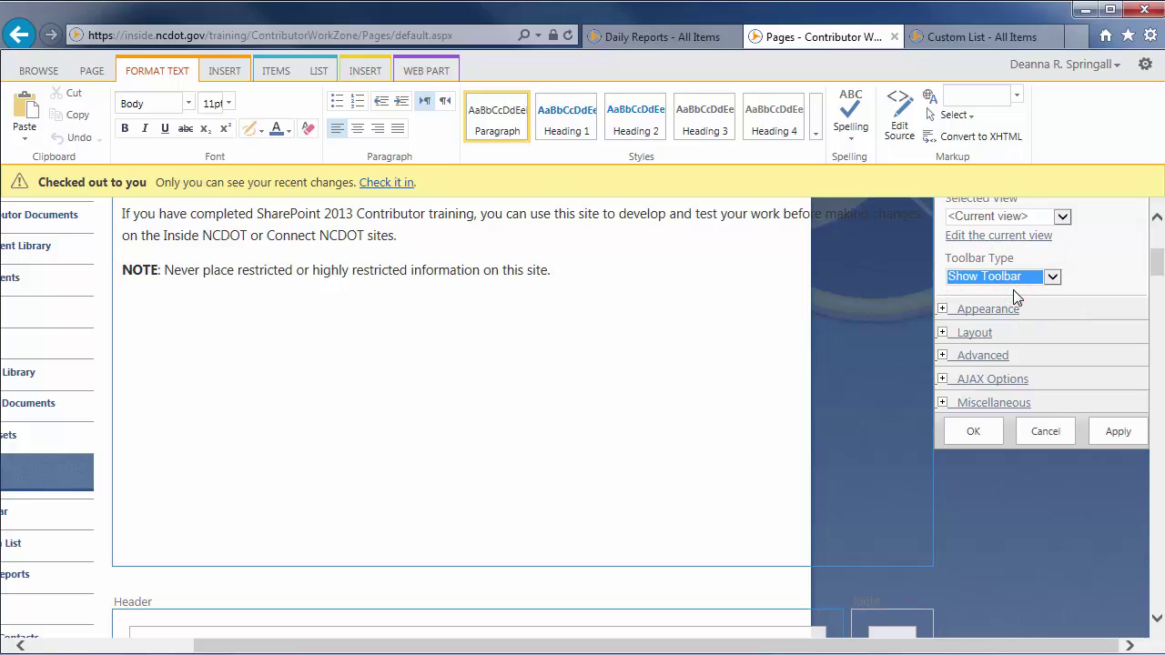
pyautogui.click(1118, 433)
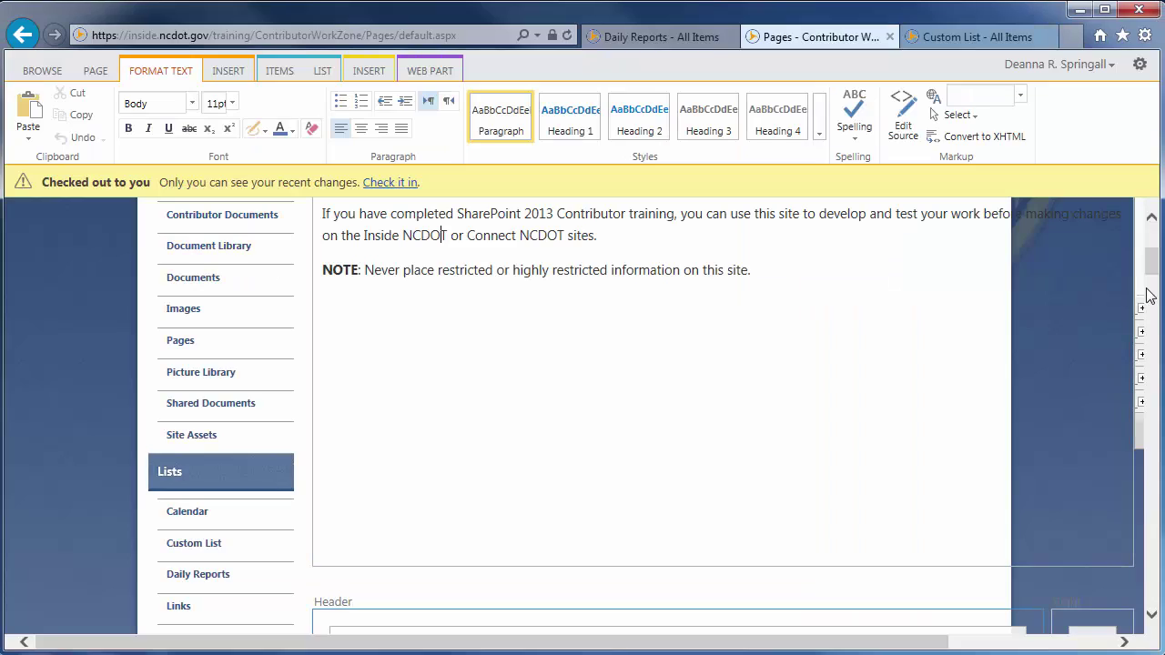
pyautogui.moveTo(1151, 270); pyautogui.dragTo(1153, 303)
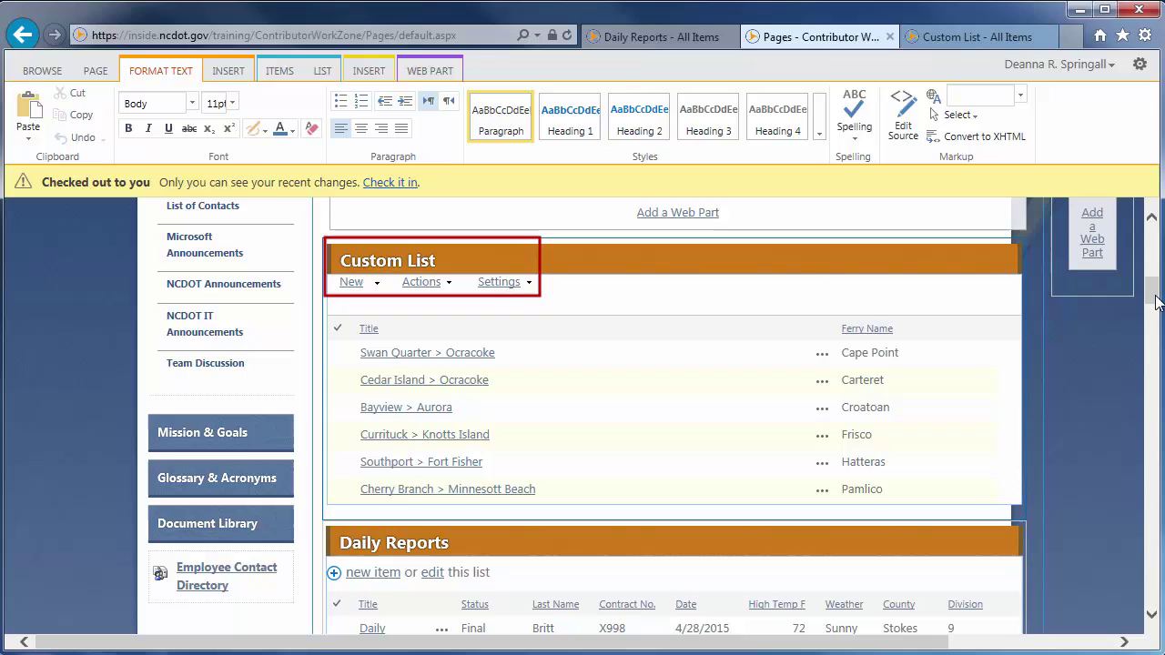
# Step: Reopen the Custom List web part's Edit Web Part settings pane
pyautogui.click(996, 259)
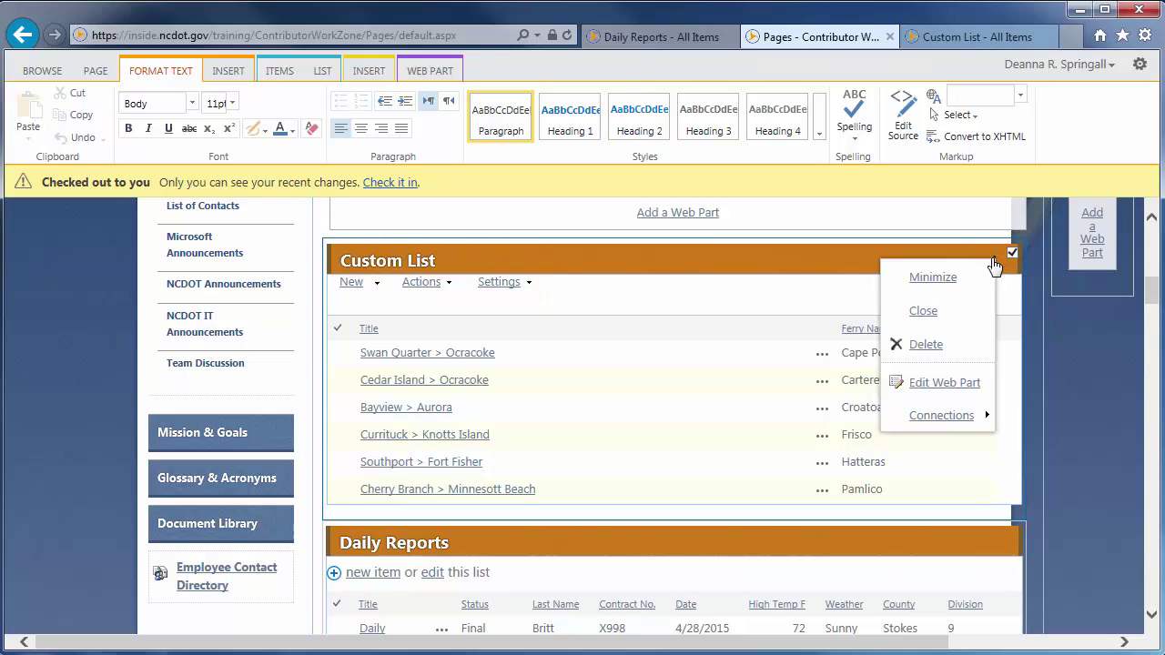
pyautogui.click(946, 383)
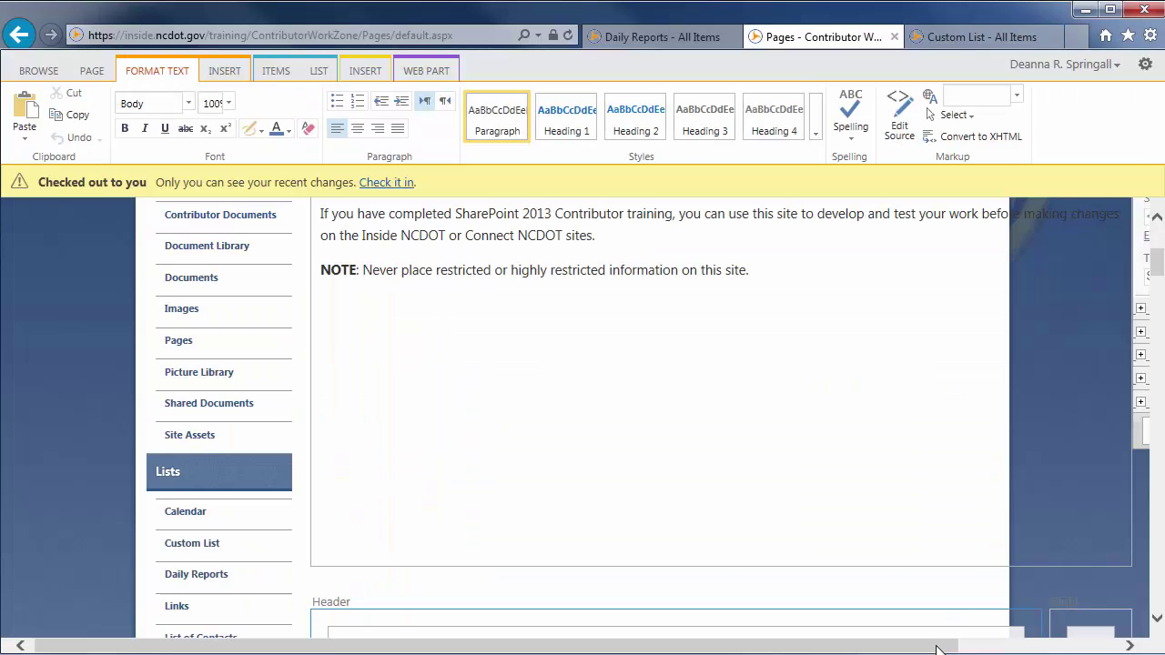
pyautogui.moveTo(937, 649); pyautogui.dragTo(1125, 648)
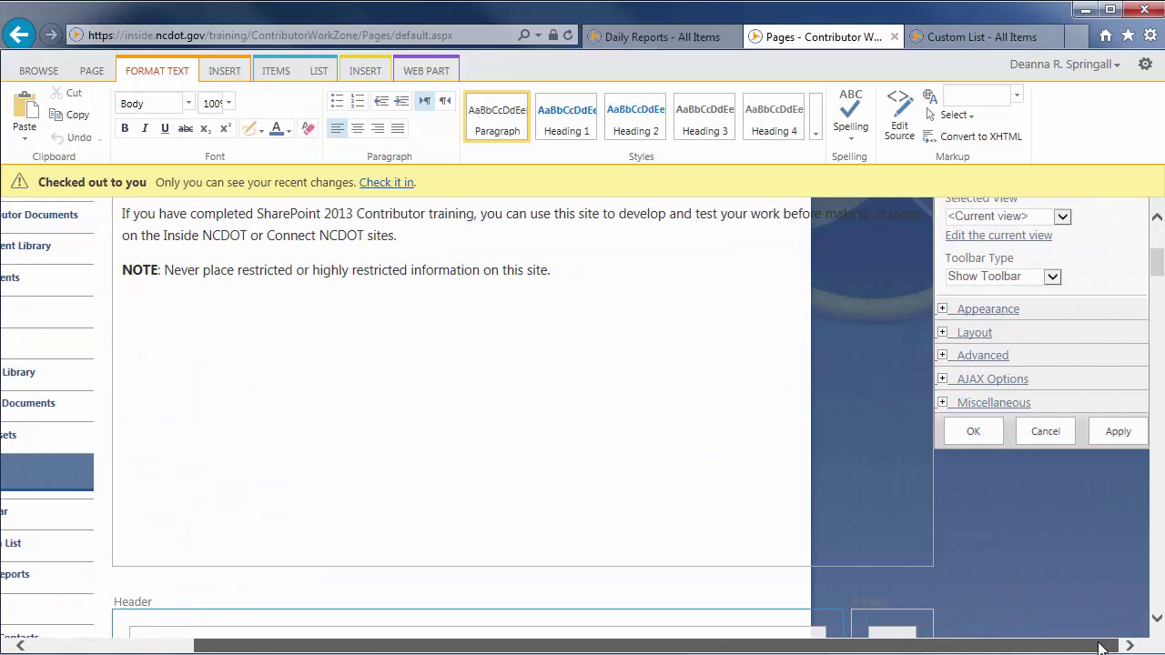
# Step: Expand the web part's Advanced section and inspect the Title URL box
pyautogui.click(943, 357)
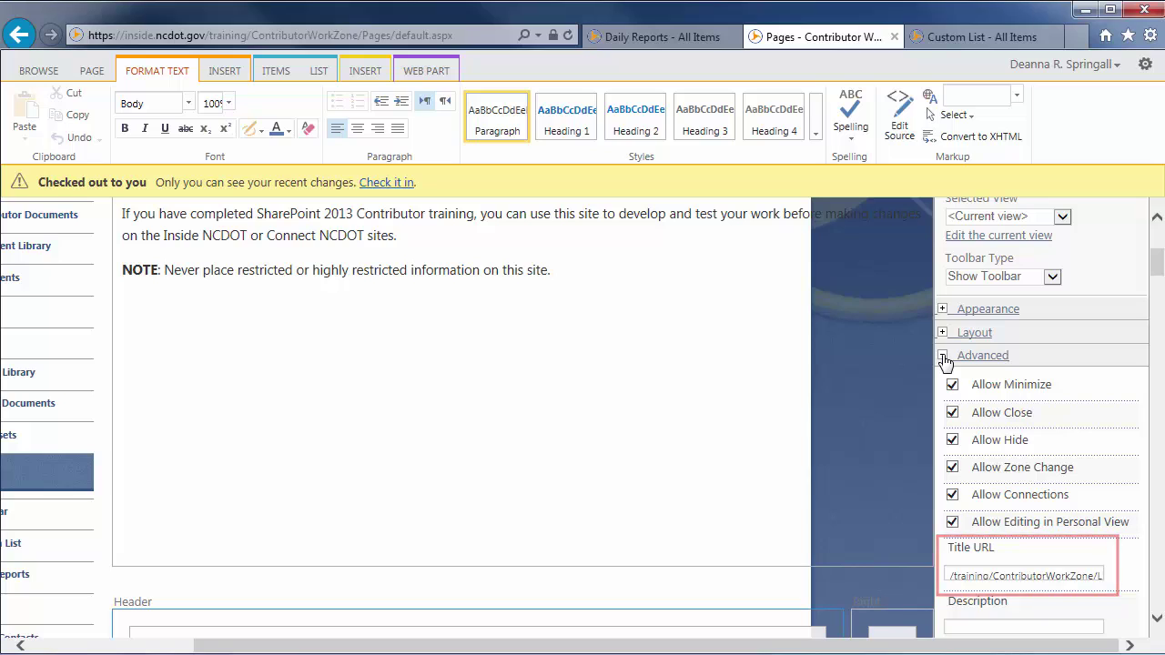
pyautogui.click(949, 574)
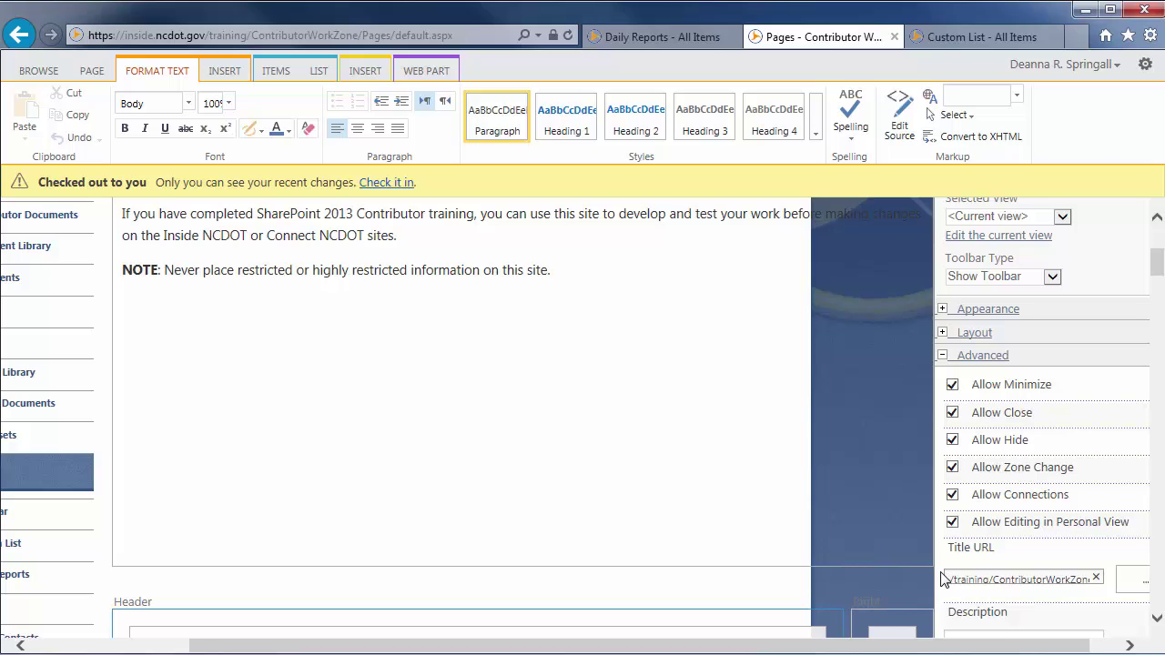
# Step: Under AJAX Options, enable asynchronous automatic refresh with a 120-second interval, replacing 60
pyautogui.click(943, 356)
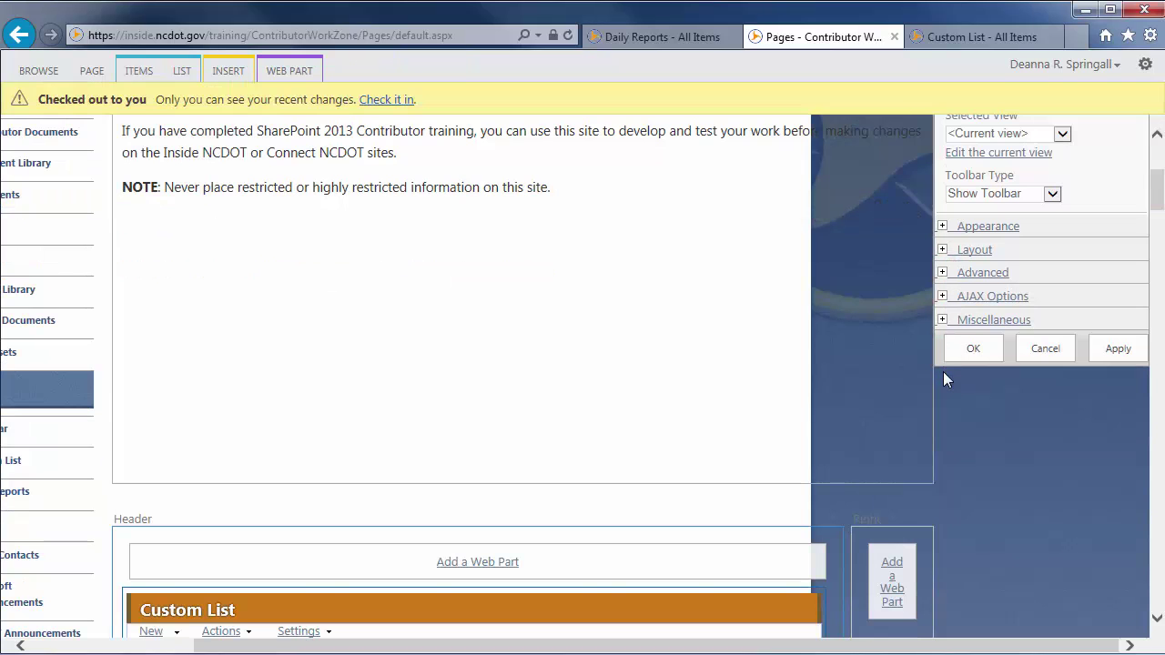
pyautogui.click(942, 297)
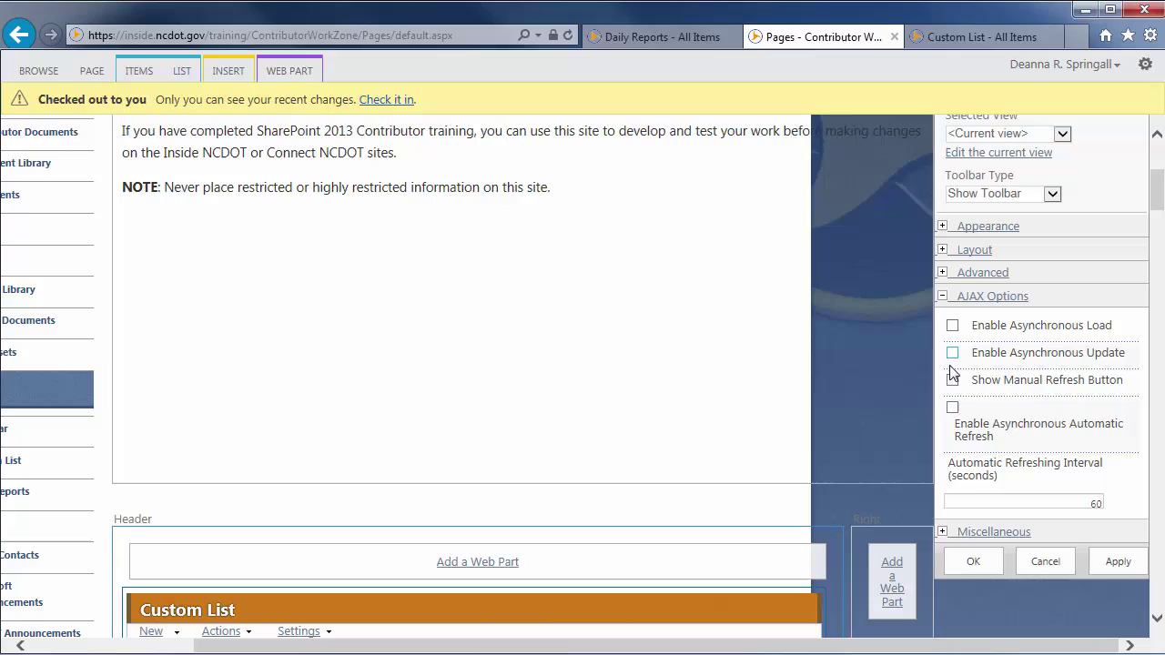
pyautogui.click(953, 408)
pyautogui.click(1085, 503)
pyautogui.hotkey('ctrl', 'a')
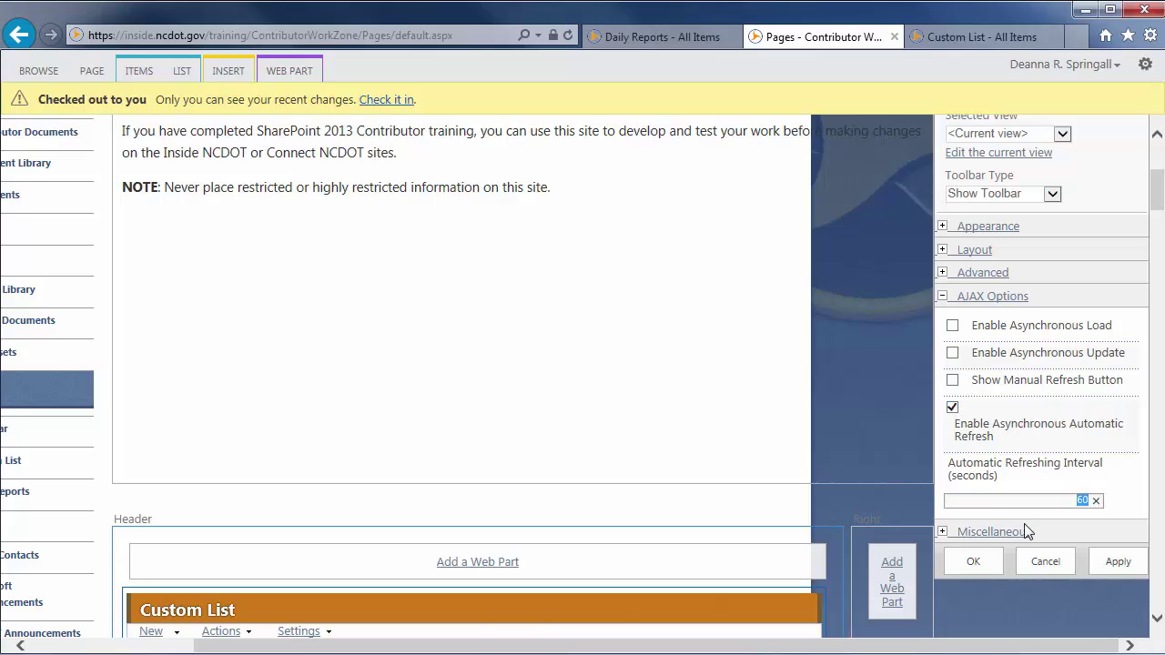
pyautogui.write('120')
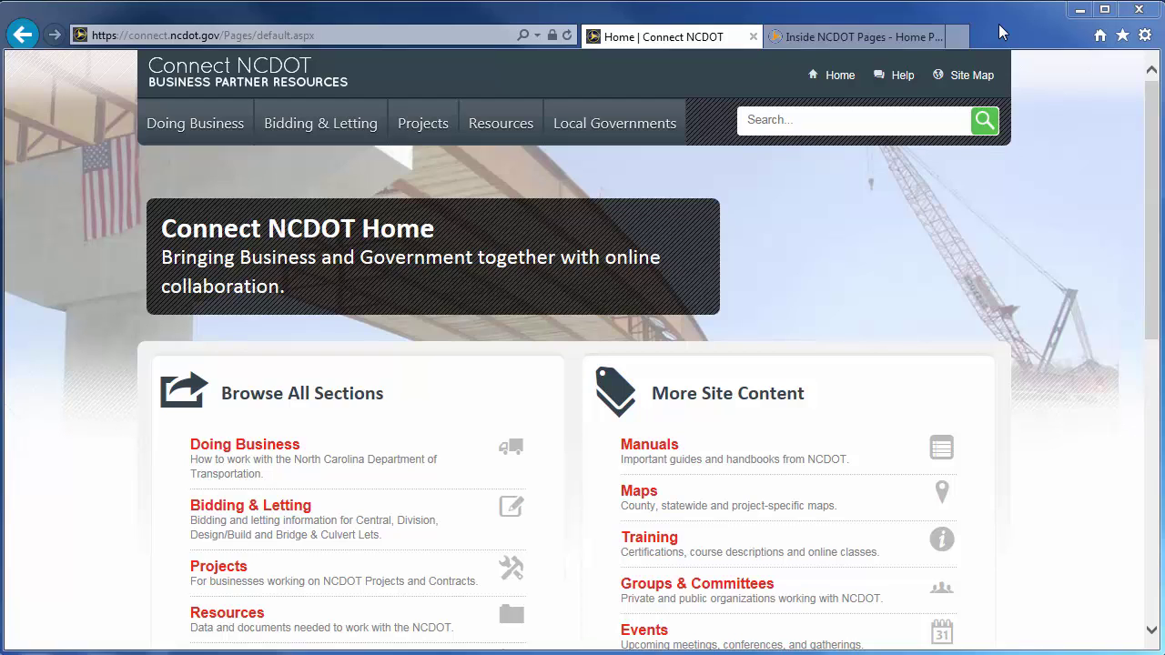
# Step: Open SharePoint Help from Connect NCDOT, then view Inside NCDOT's Get Help footer links
pyautogui.click(909, 76)
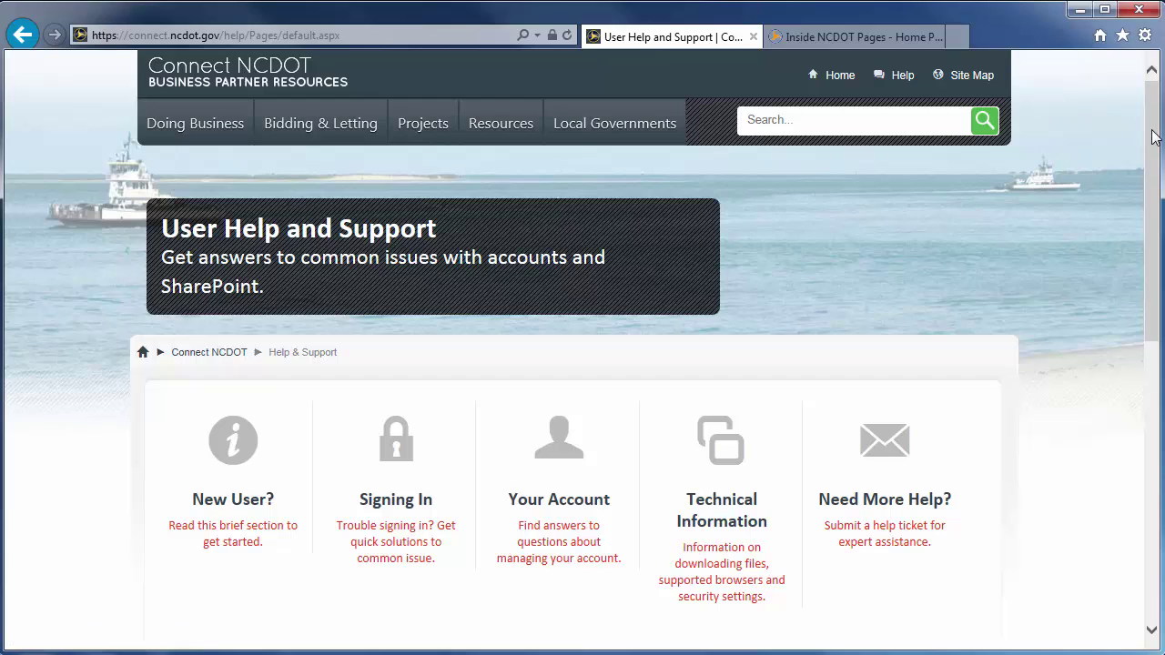
pyautogui.moveTo(1151, 130); pyautogui.dragTo(1152, 304)
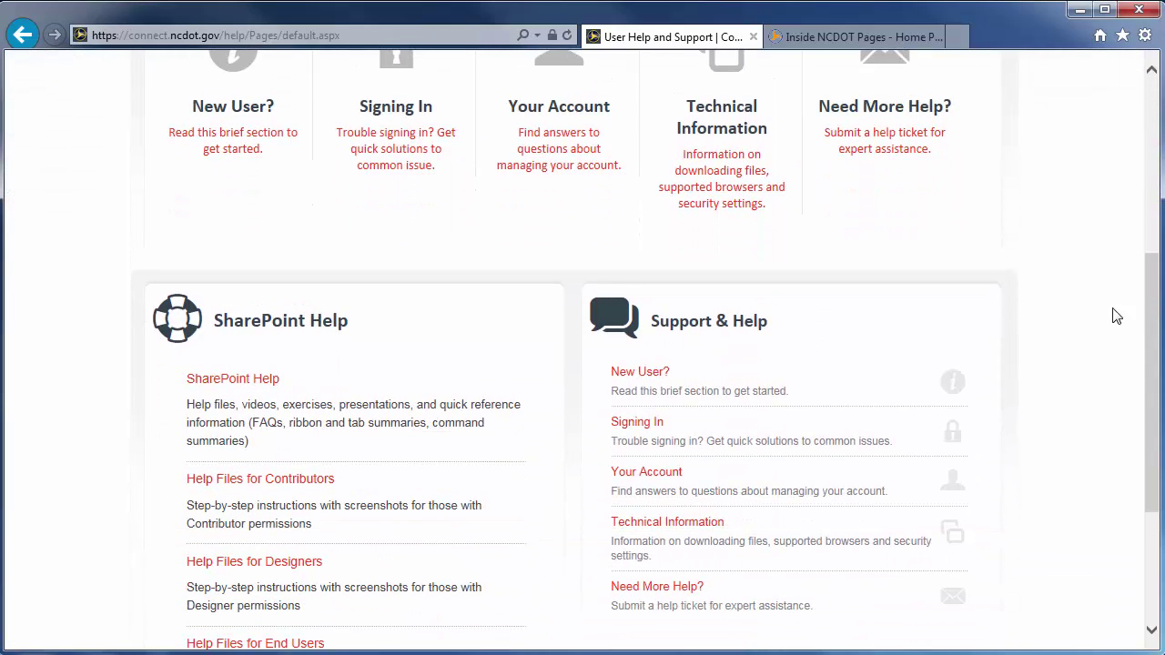
pyautogui.click(249, 382)
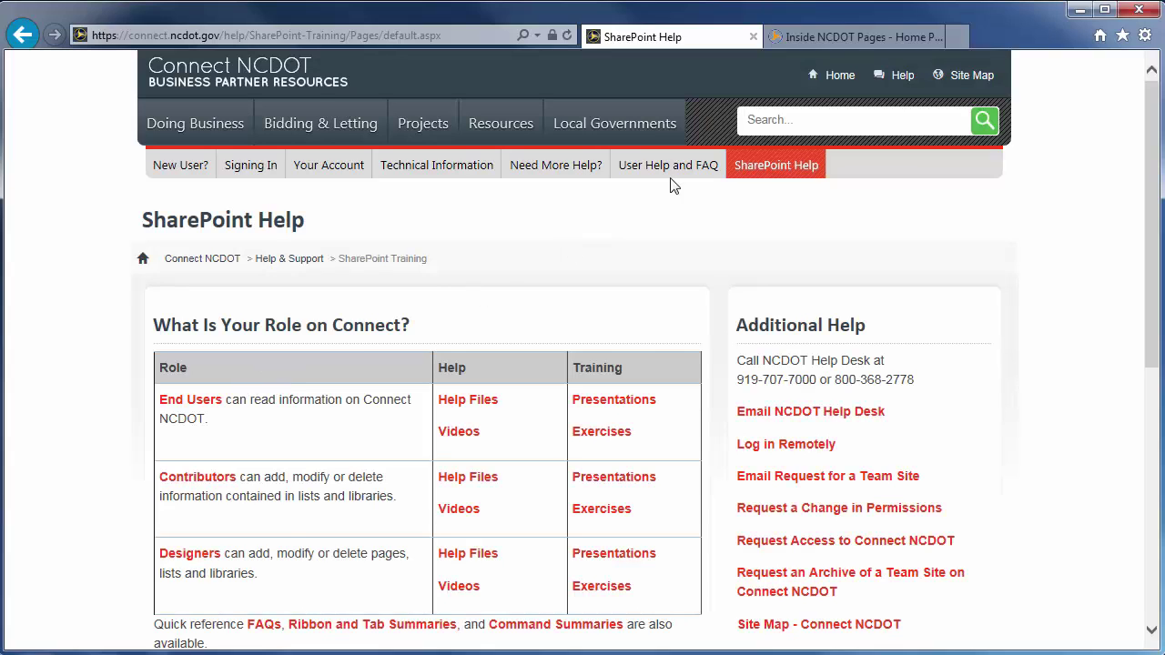
pyautogui.click(828, 40)
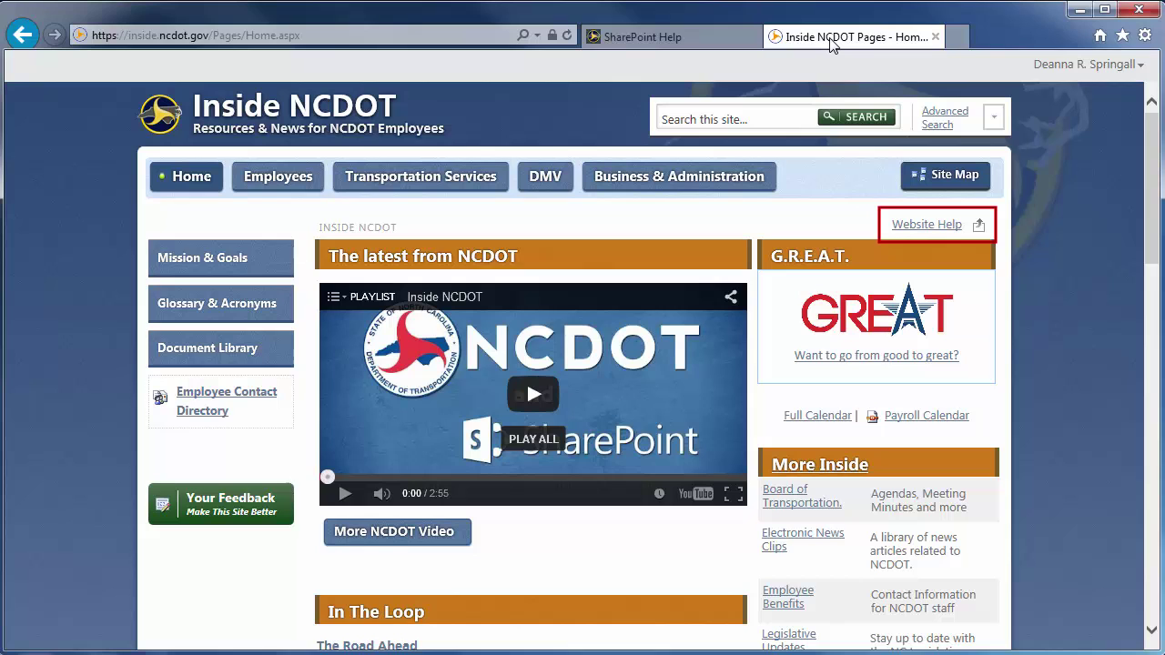
pyautogui.moveTo(1152, 122); pyautogui.dragTo(1159, 479)
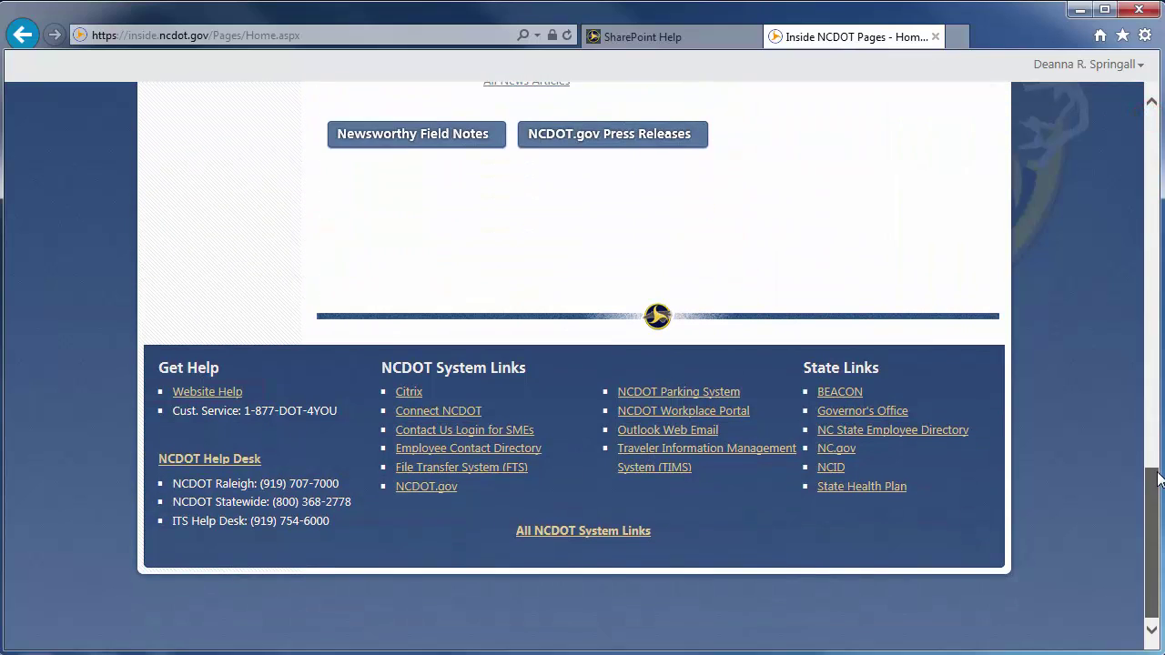